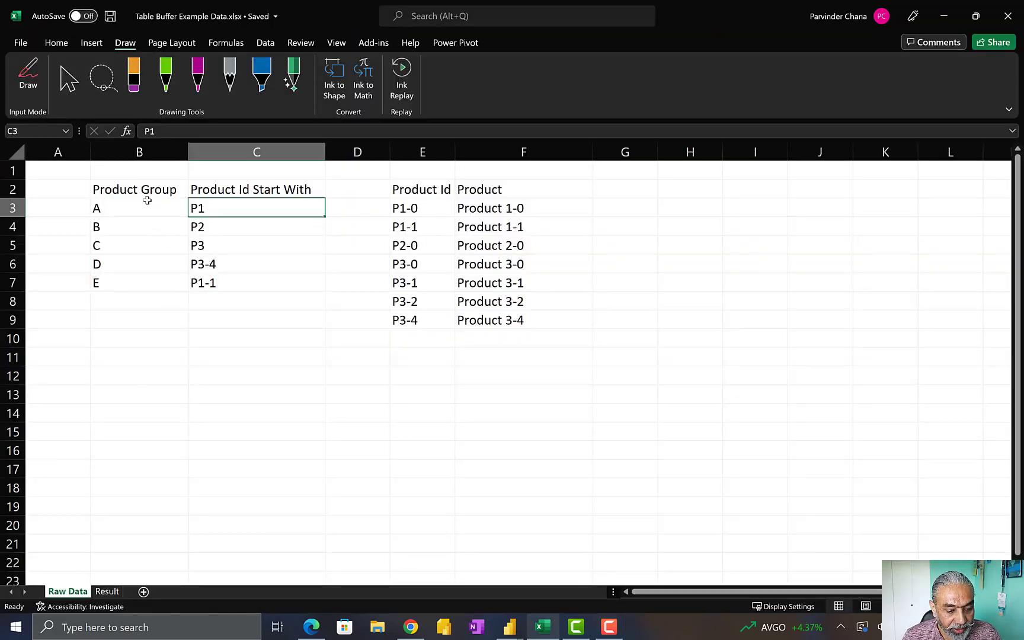
- Examine the Product Group and Product Id Start With table and the Product Id and Product table on the Raw Data sheet
{"action": "left_click_drag", "start_coordinate": [142, 194], "coordinate": [145, 290]}
{"action": "left_click", "coordinate": [126, 204]}
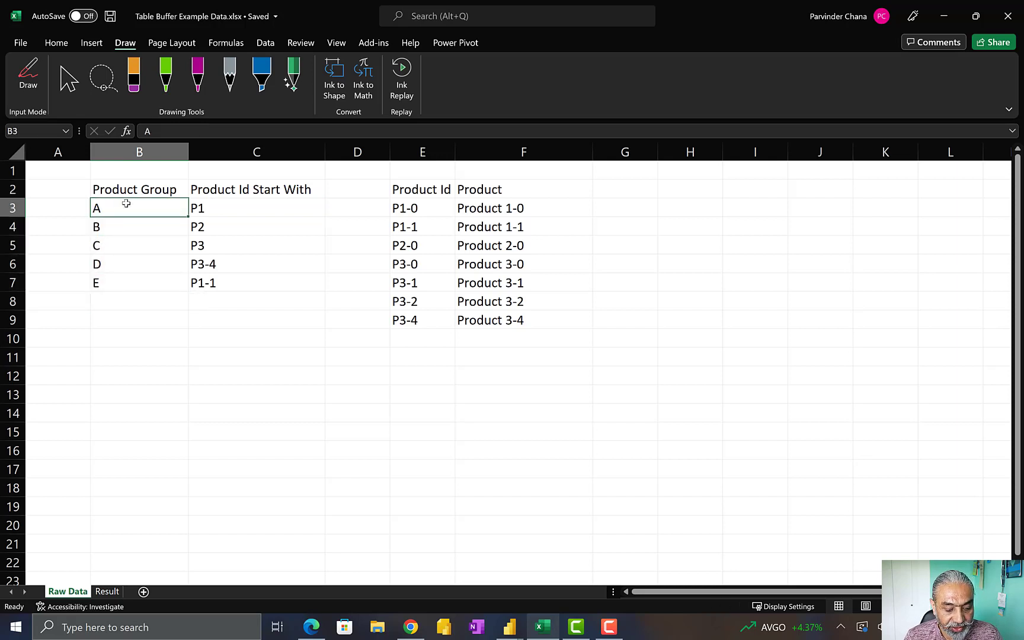
{"action": "left_click_drag", "start_coordinate": [126, 210], "coordinate": [127, 278]}
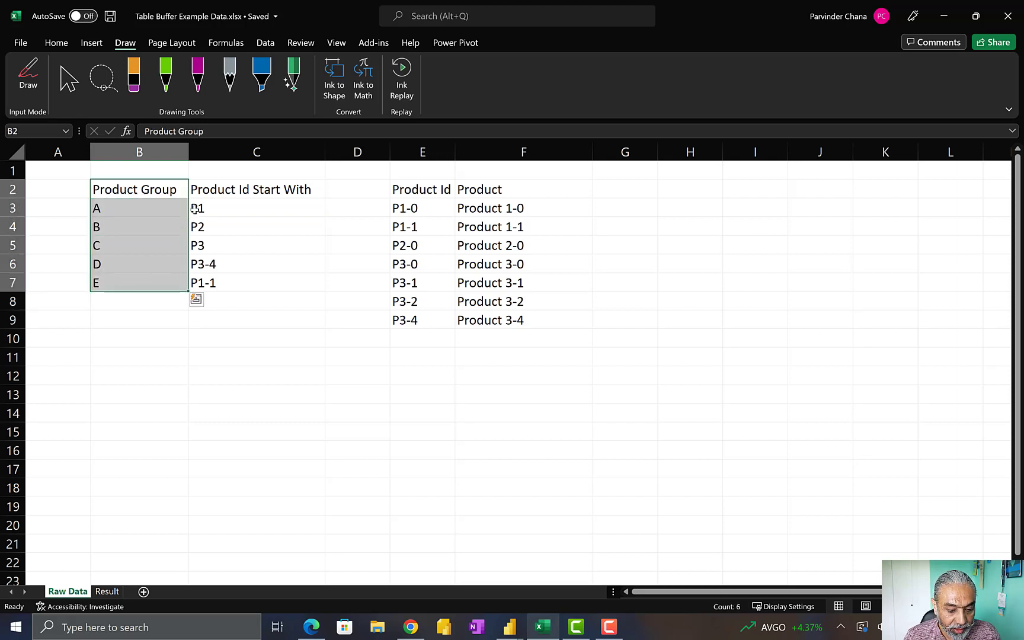
{"action": "left_click", "coordinate": [219, 191]}
{"action": "left_click", "coordinate": [116, 211]}
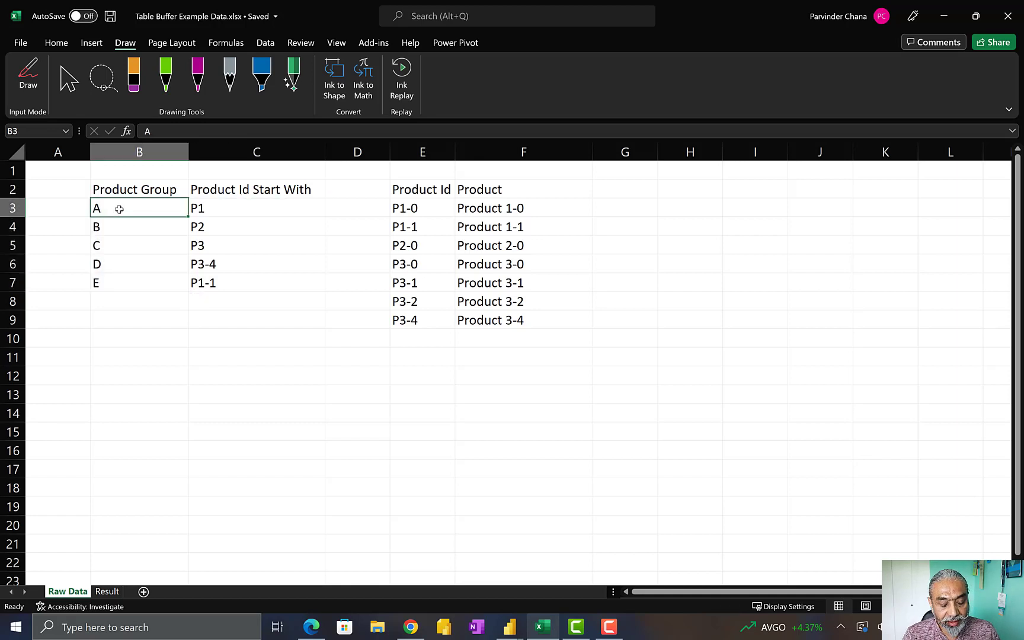
{"action": "left_click", "coordinate": [224, 210]}
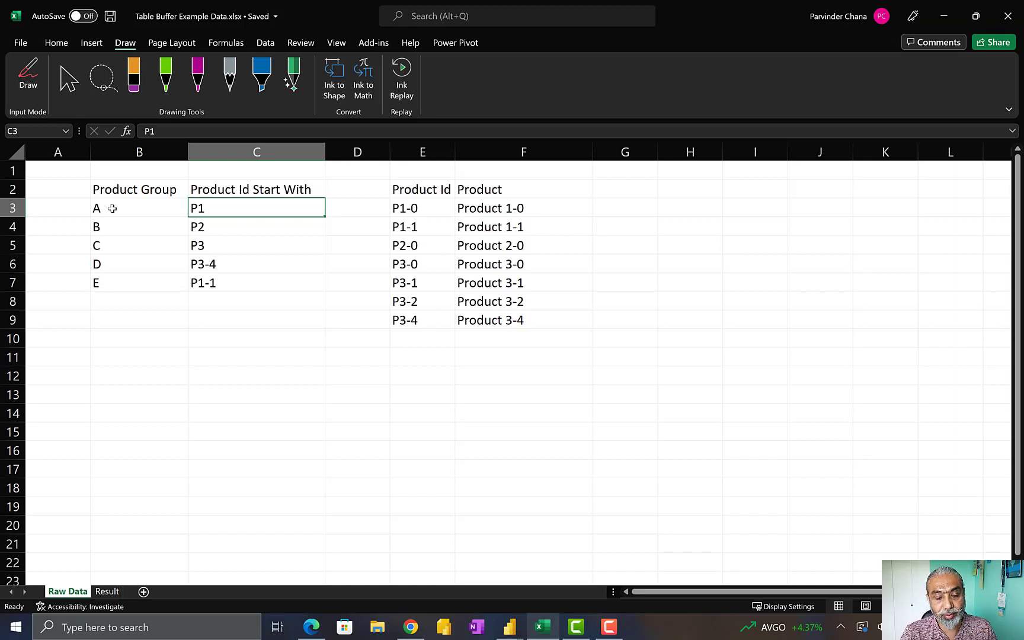
{"action": "left_click_drag", "start_coordinate": [419, 193], "coordinate": [519, 323]}
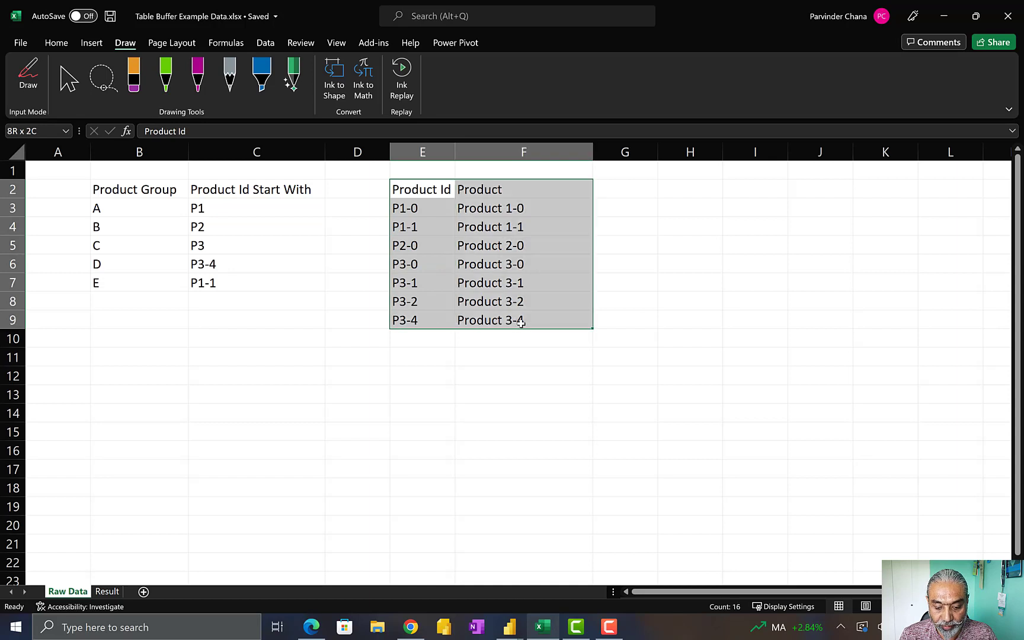
{"action": "left_click", "coordinate": [445, 247]}
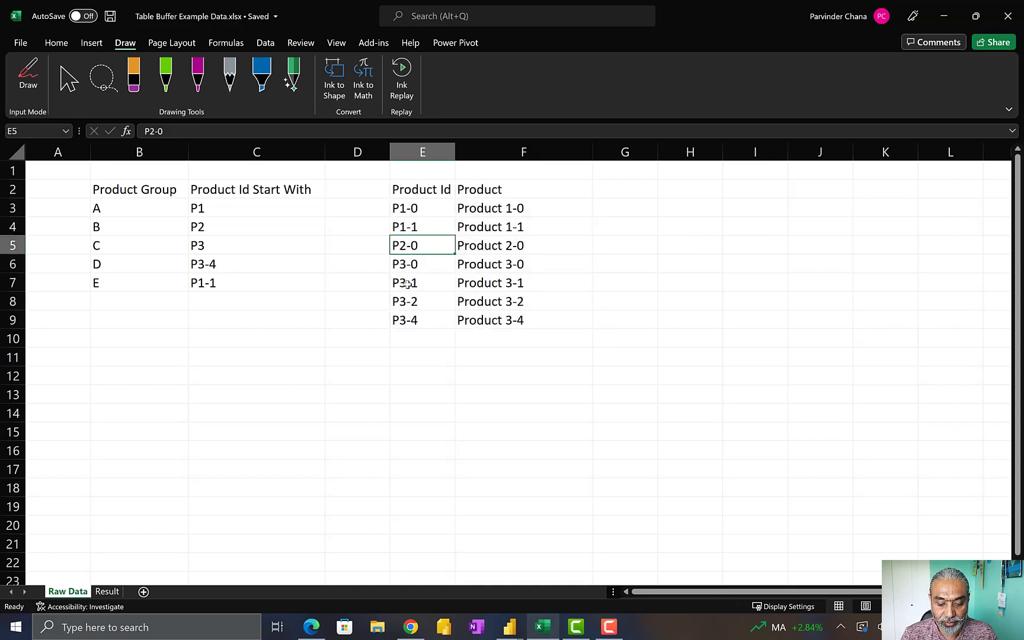
- Compare the starting prefixes of product groups A, B, C and D with the matching Product Ids in the product table
{"action": "left_click", "coordinate": [112, 208]}
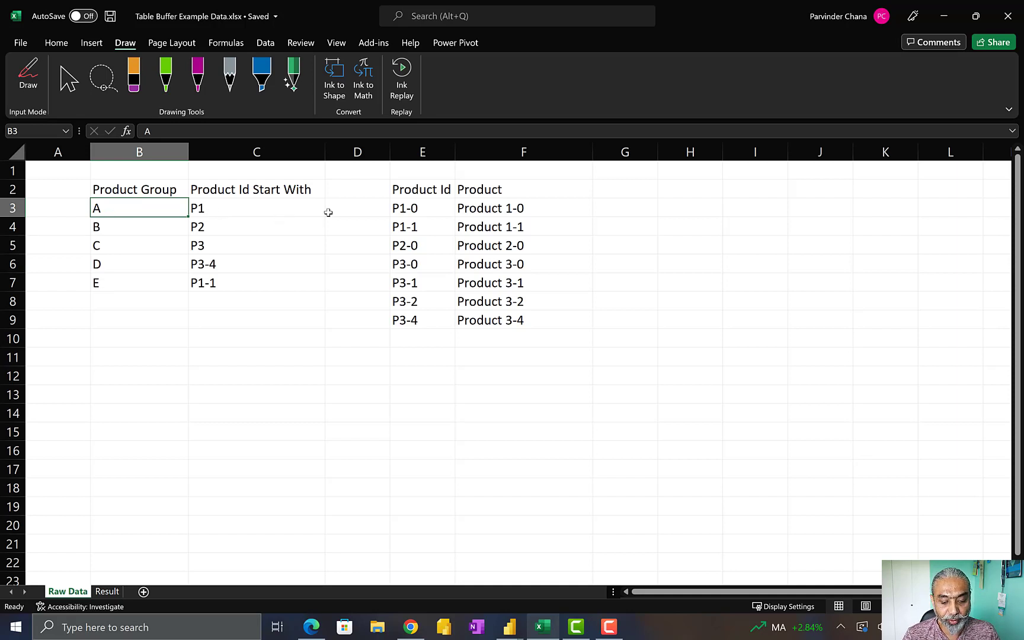
{"action": "left_click_drag", "start_coordinate": [409, 215], "coordinate": [407, 227]}
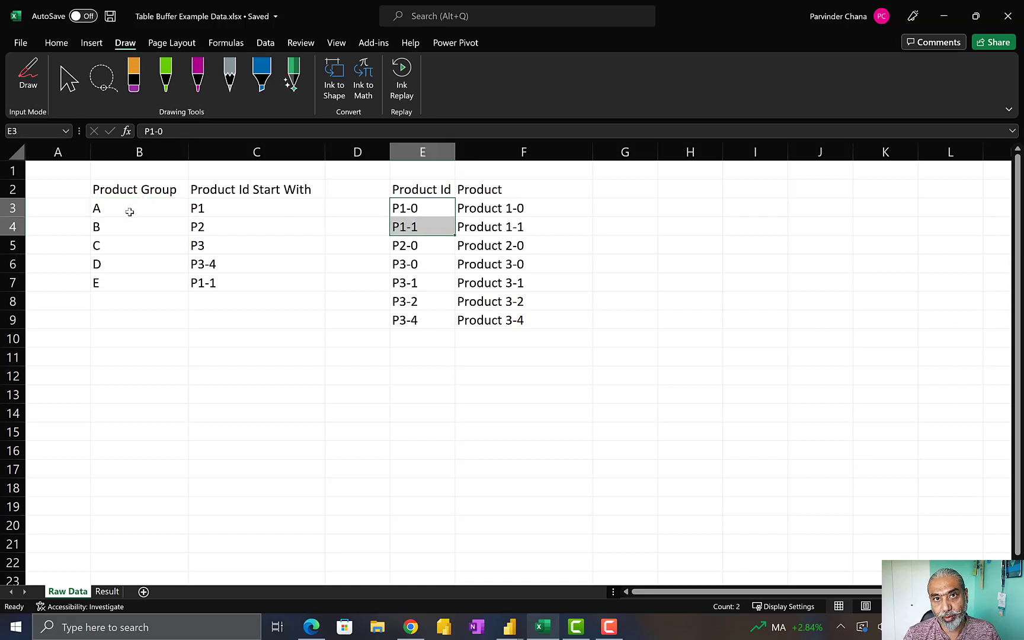
{"action": "left_click", "coordinate": [226, 210]}
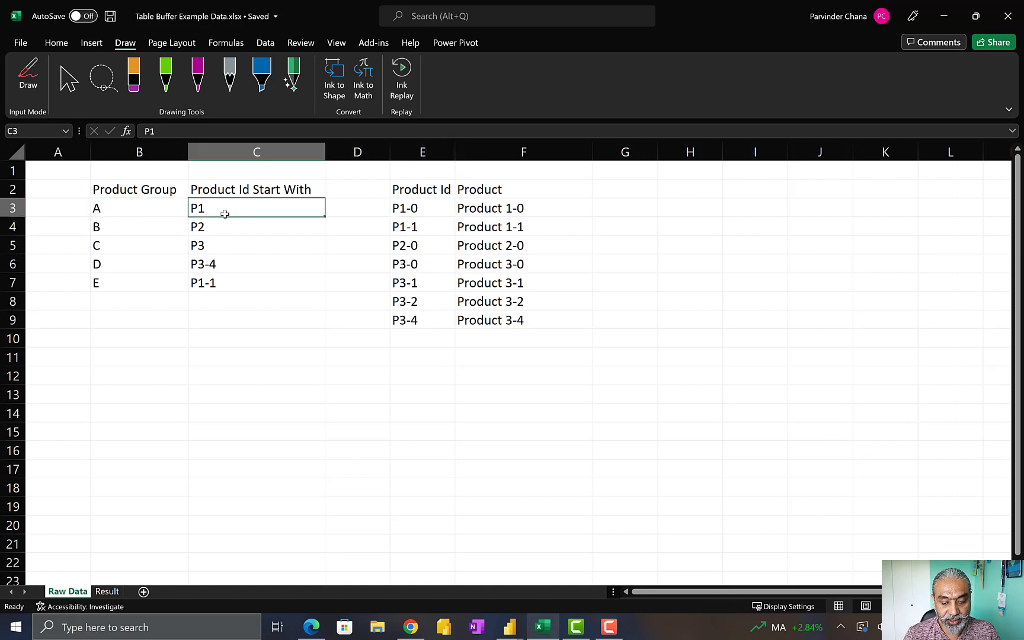
{"action": "left_click", "coordinate": [120, 227]}
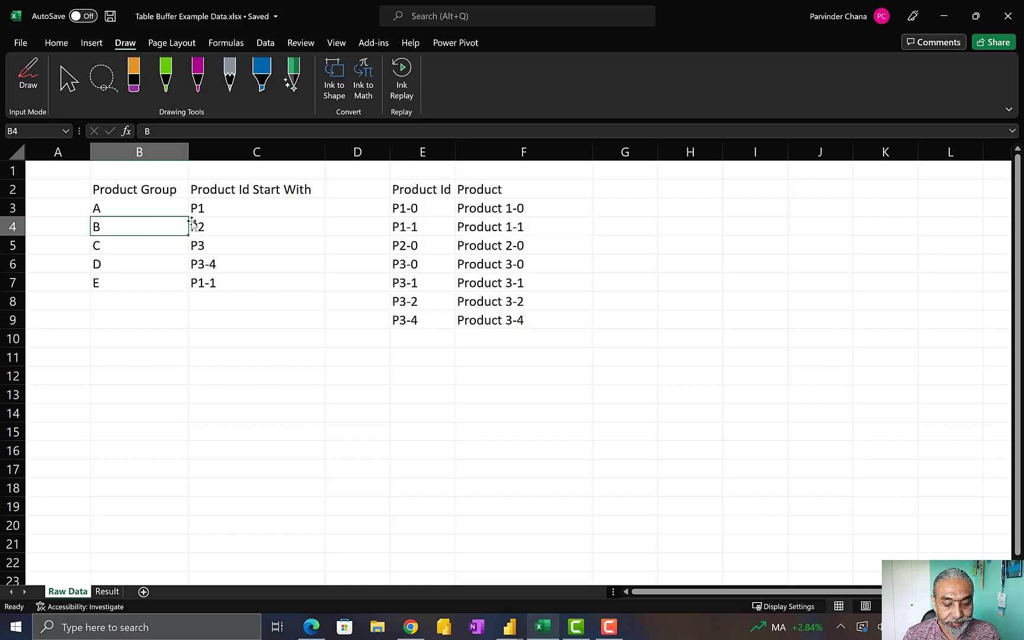
{"action": "key", "text": "Right"}
{"action": "left_click", "coordinate": [409, 246]}
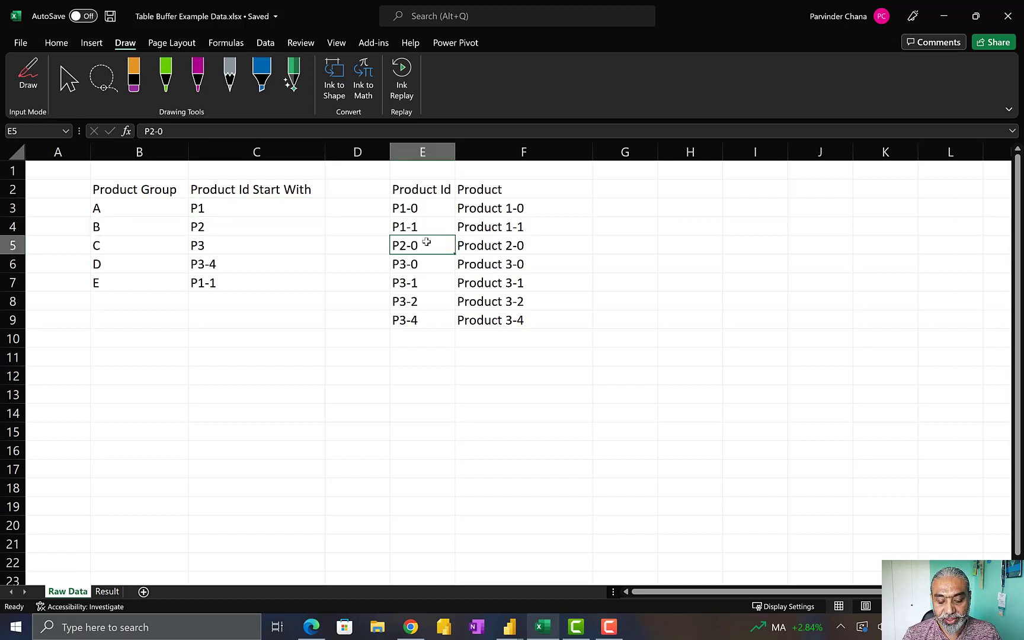
{"action": "left_click", "coordinate": [473, 246], "text": "shift"}
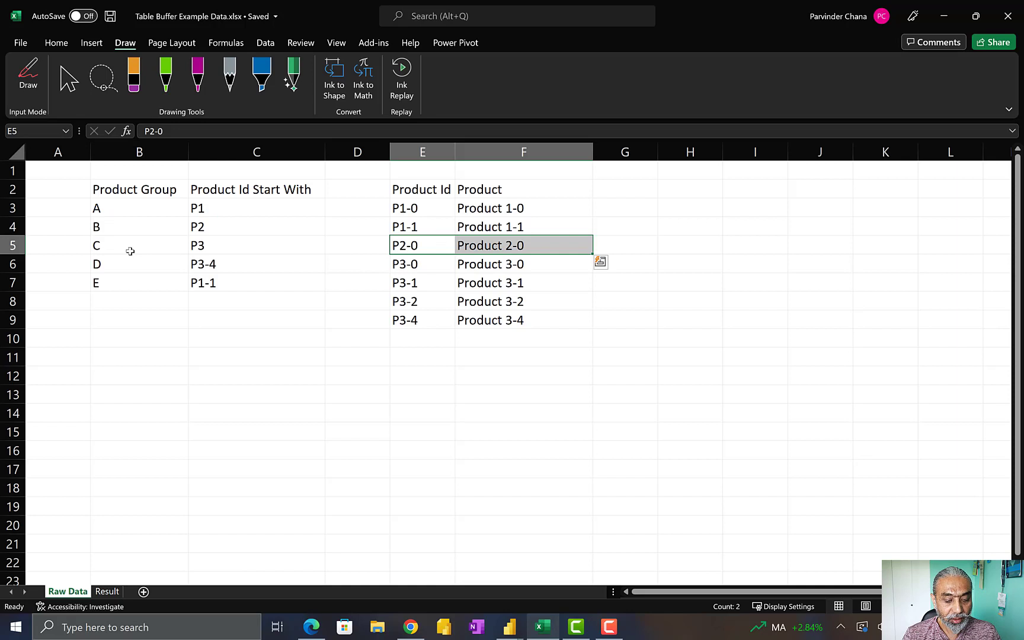
{"action": "left_click_drag", "start_coordinate": [402, 268], "coordinate": [405, 320]}
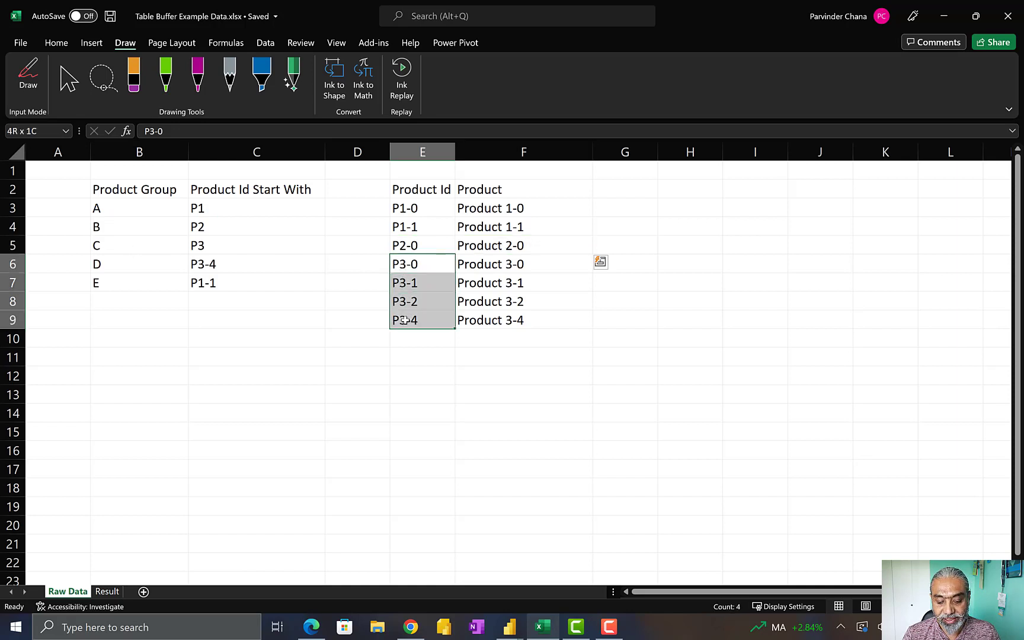
{"action": "left_click", "coordinate": [110, 248]}
{"action": "left_click", "coordinate": [190, 245], "text": "shift"}
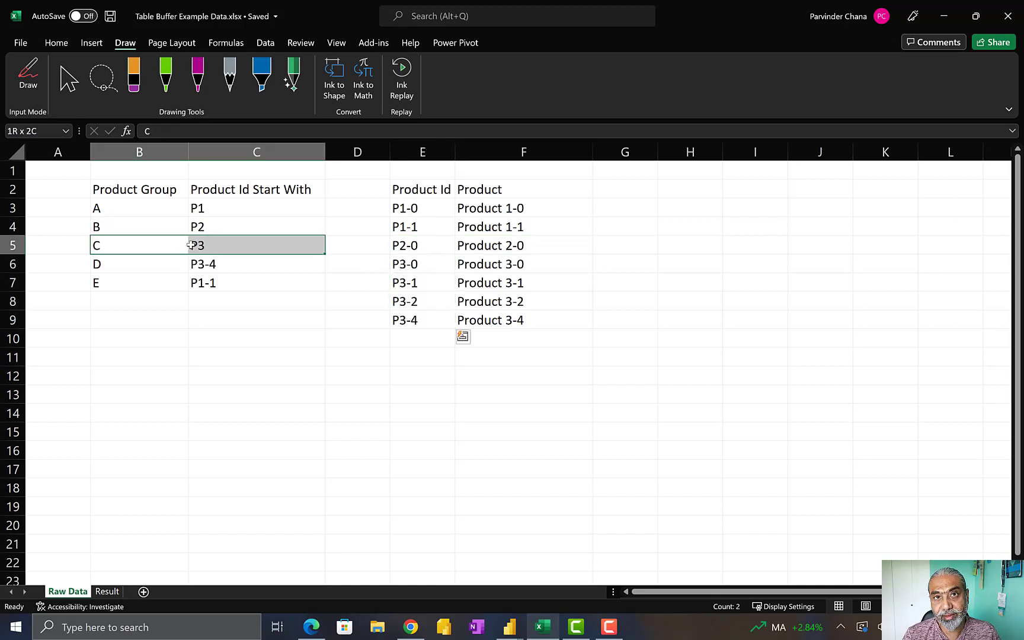
{"action": "left_click", "coordinate": [108, 241]}
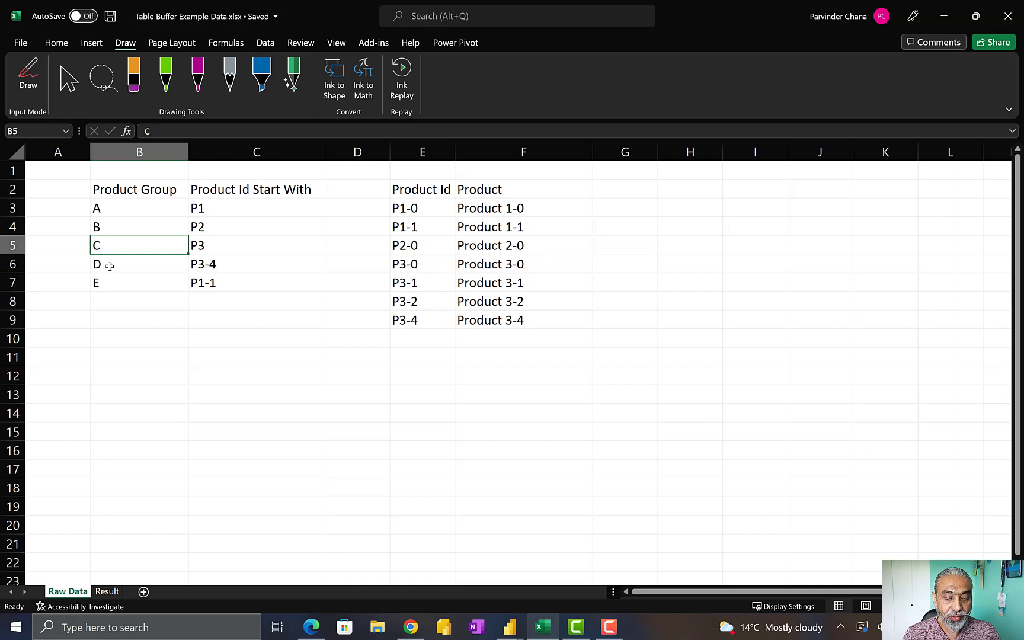
{"action": "left_click", "coordinate": [109, 266]}
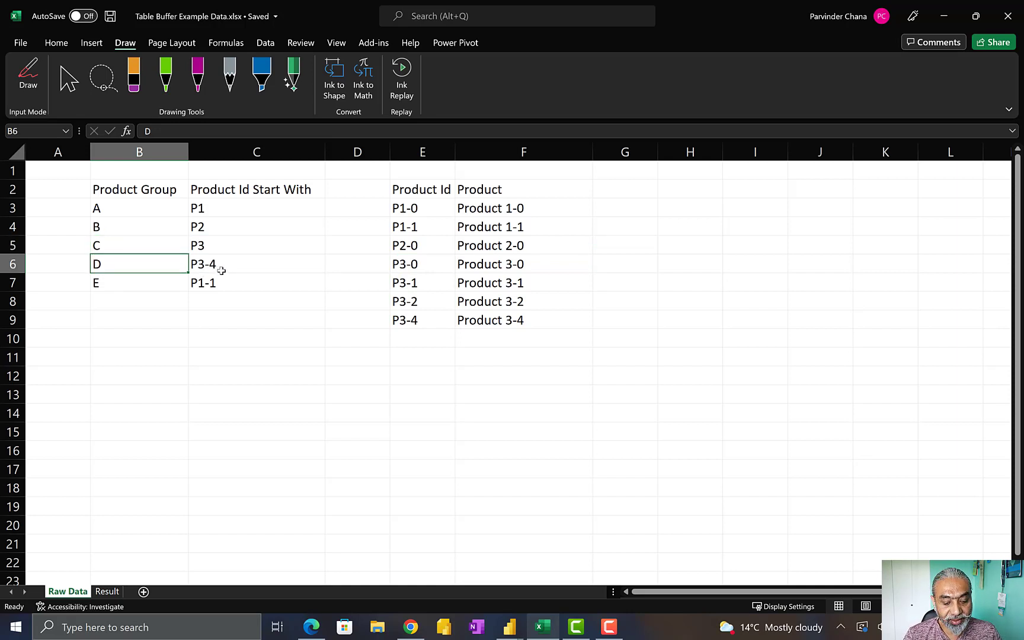
{"action": "left_click_drag", "start_coordinate": [400, 321], "coordinate": [514, 322]}
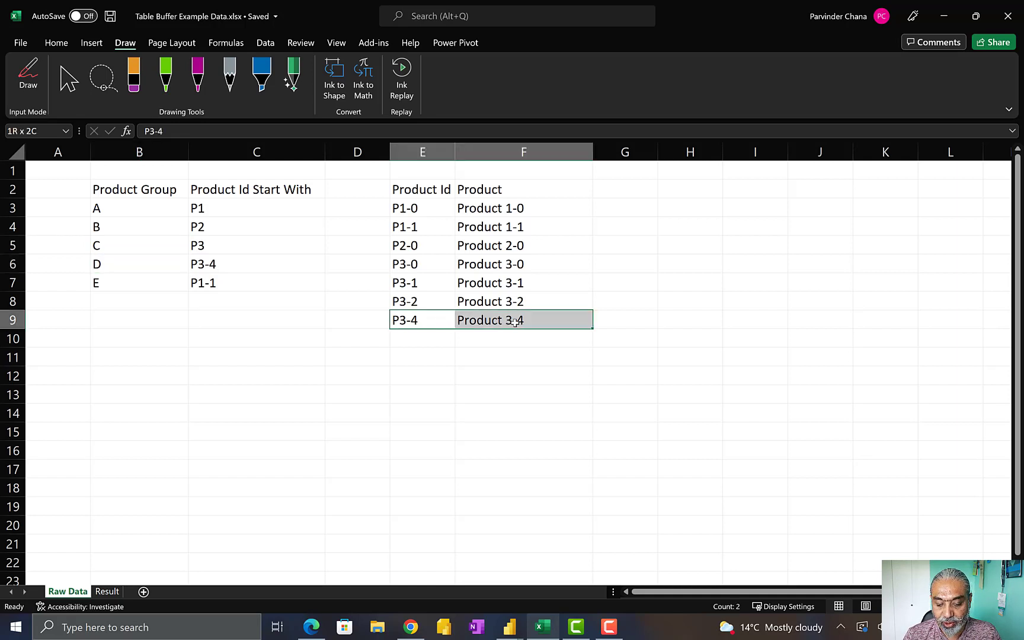
- Add the Product Id P3-444 in cell E10, directly below the product list
{"action": "left_click", "coordinate": [430, 338]}
{"action": "type", "text": "P3-"}
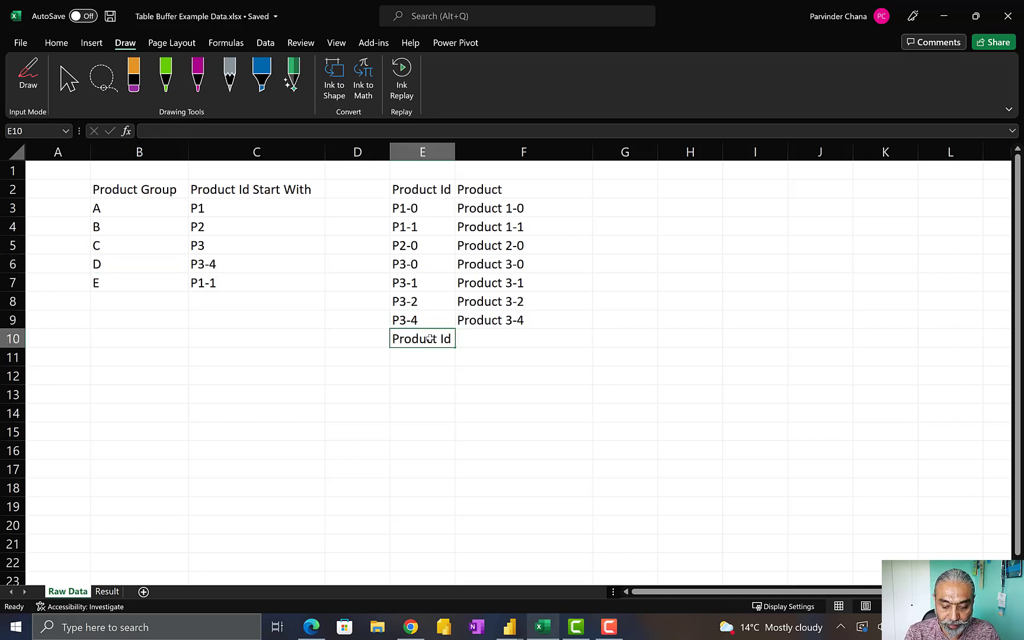
{"action": "type", "text": "33"}
{"action": "key", "text": "BackSpace"}
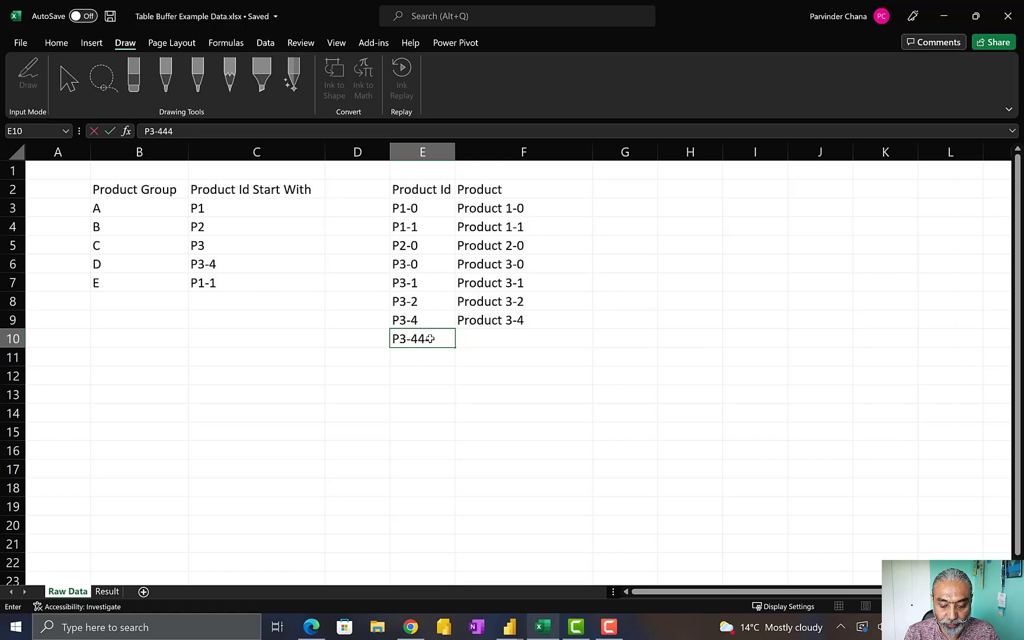
{"action": "key", "text": "Tab"}
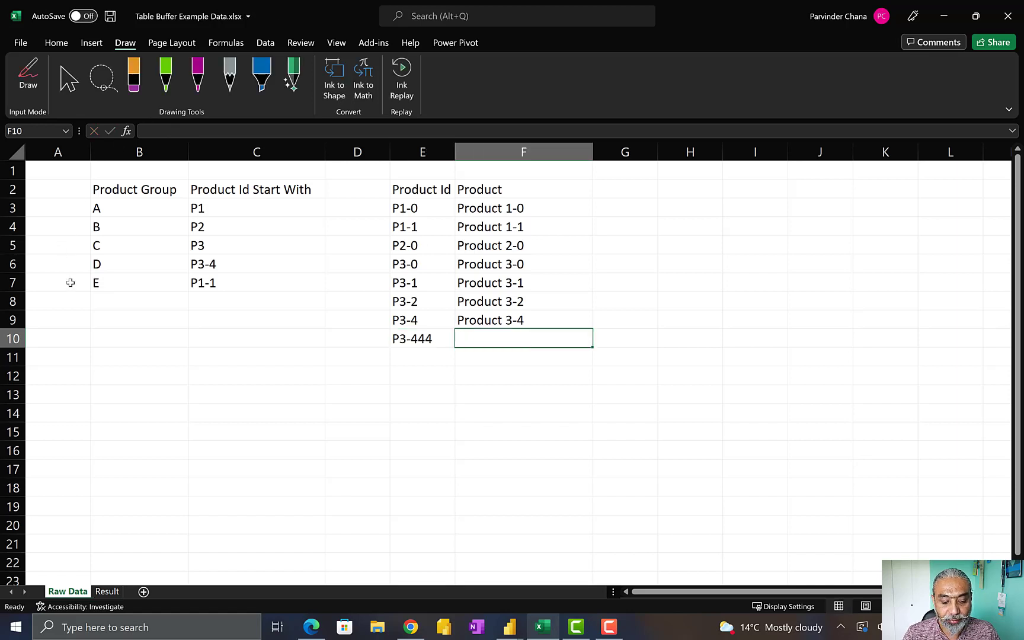
- Compare group D's prefix P3-4 and group E's prefix P1-1 with the Product Ids that start with them
{"action": "left_click_drag", "start_coordinate": [159, 265], "coordinate": [218, 265]}
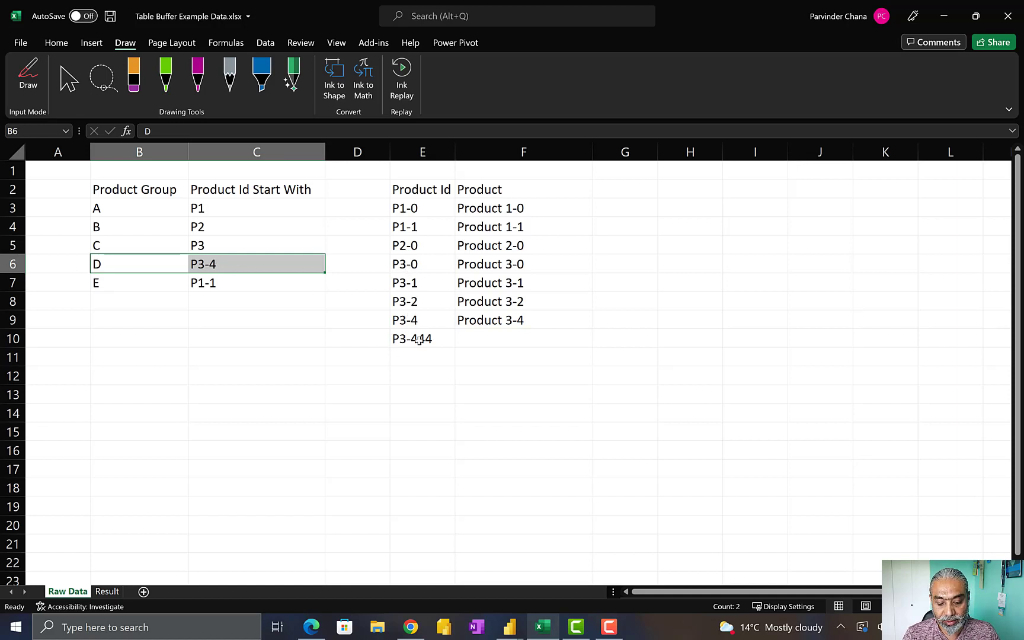
{"action": "left_click_drag", "start_coordinate": [411, 322], "coordinate": [411, 340]}
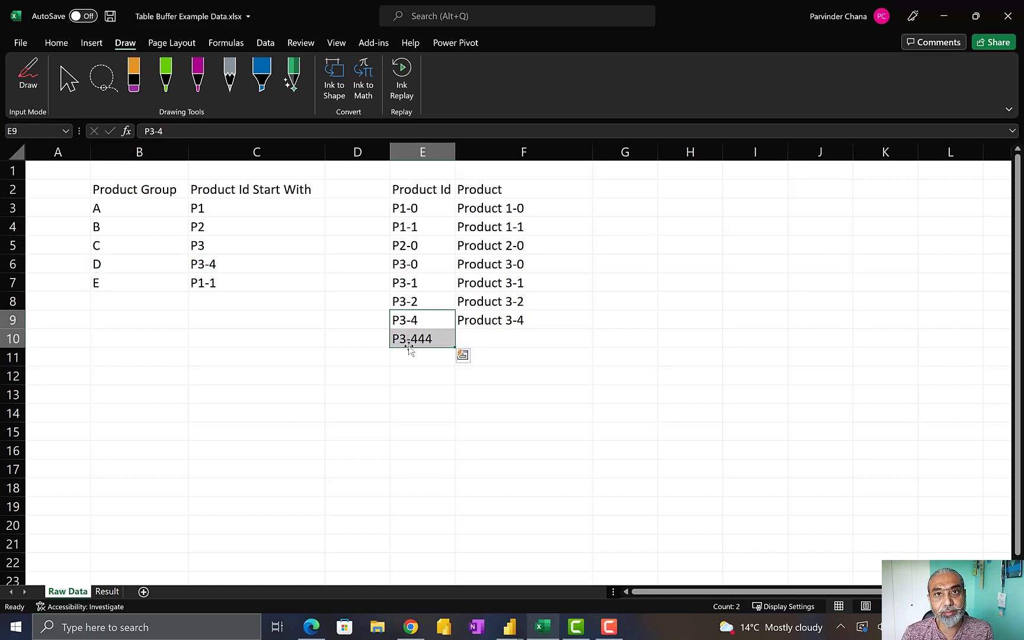
{"action": "left_click", "coordinate": [201, 268]}
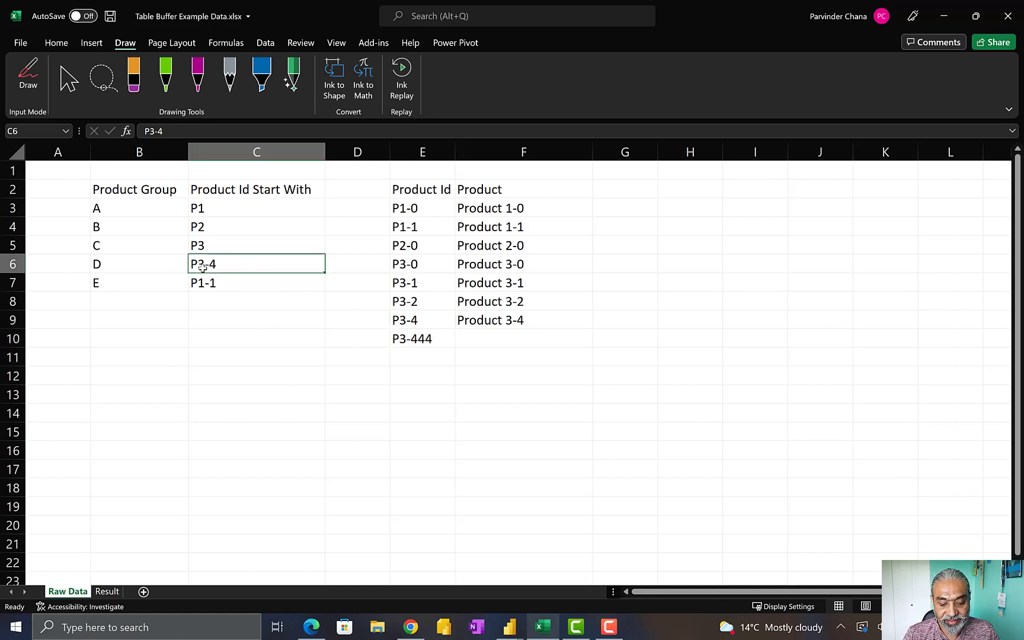
{"action": "left_click", "coordinate": [108, 282]}
{"action": "left_click", "coordinate": [196, 285]}
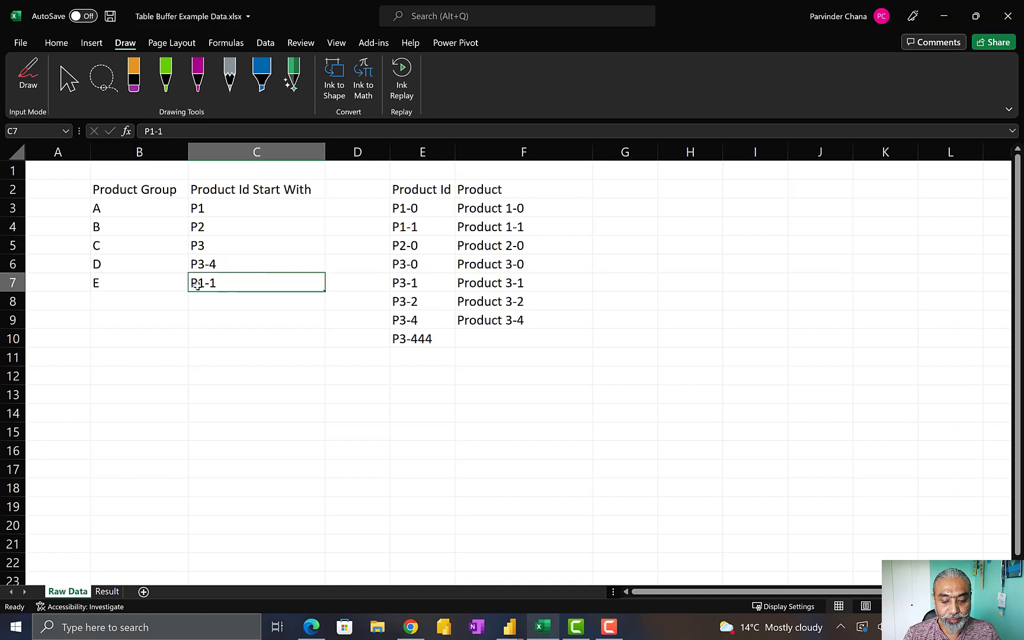
{"action": "left_click_drag", "start_coordinate": [442, 231], "coordinate": [475, 236]}
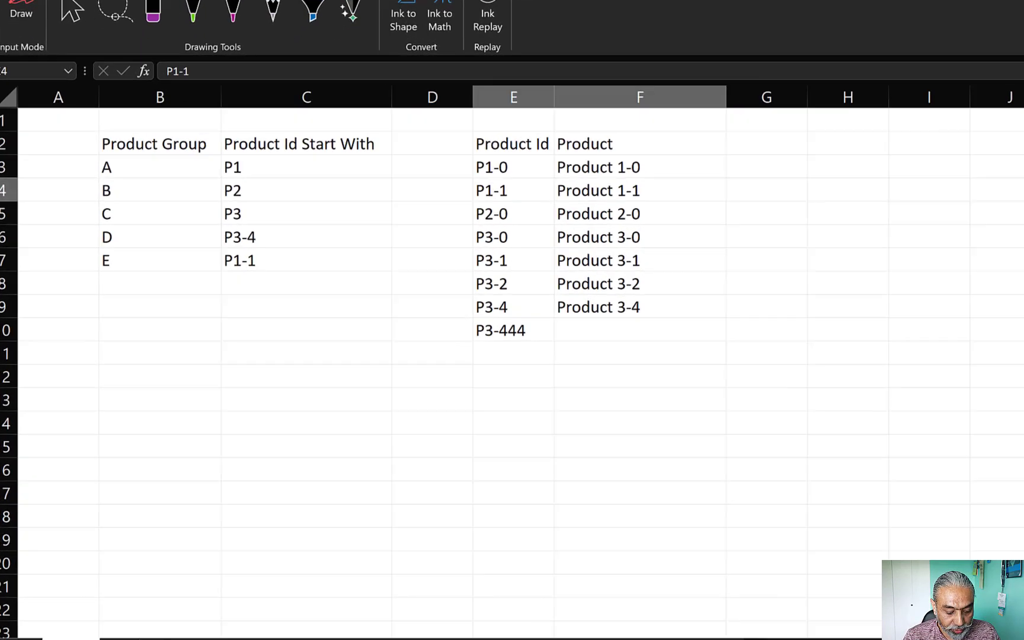
- Open the Result sheet and compare the expected result rows for groups A, B and C with the source tables above them
{"action": "left_click", "coordinate": [106, 591]}
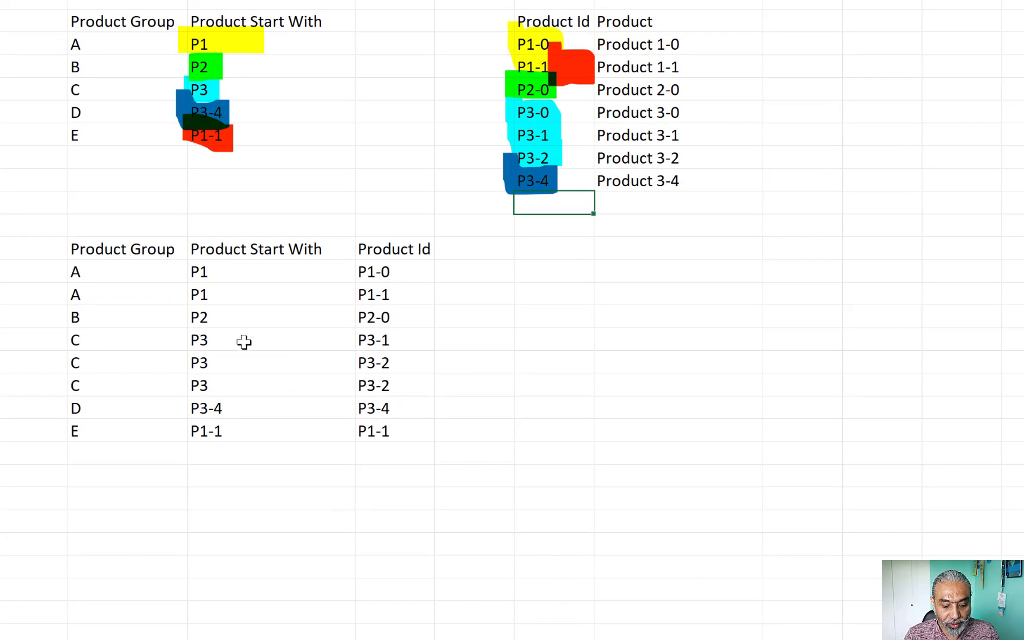
{"action": "left_click", "coordinate": [102, 275]}
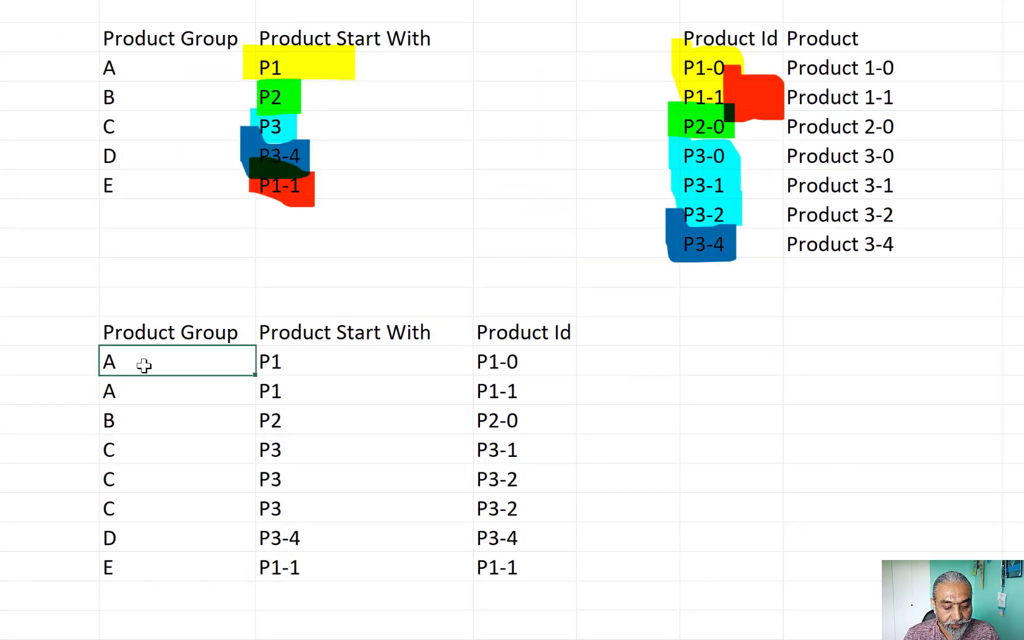
{"action": "left_click", "coordinate": [122, 69]}
{"action": "left_click", "coordinate": [303, 75]}
{"action": "left_click", "coordinate": [293, 356]}
{"action": "left_click", "coordinate": [139, 360]}
{"action": "left_click_drag", "start_coordinate": [161, 384], "coordinate": [512, 388]}
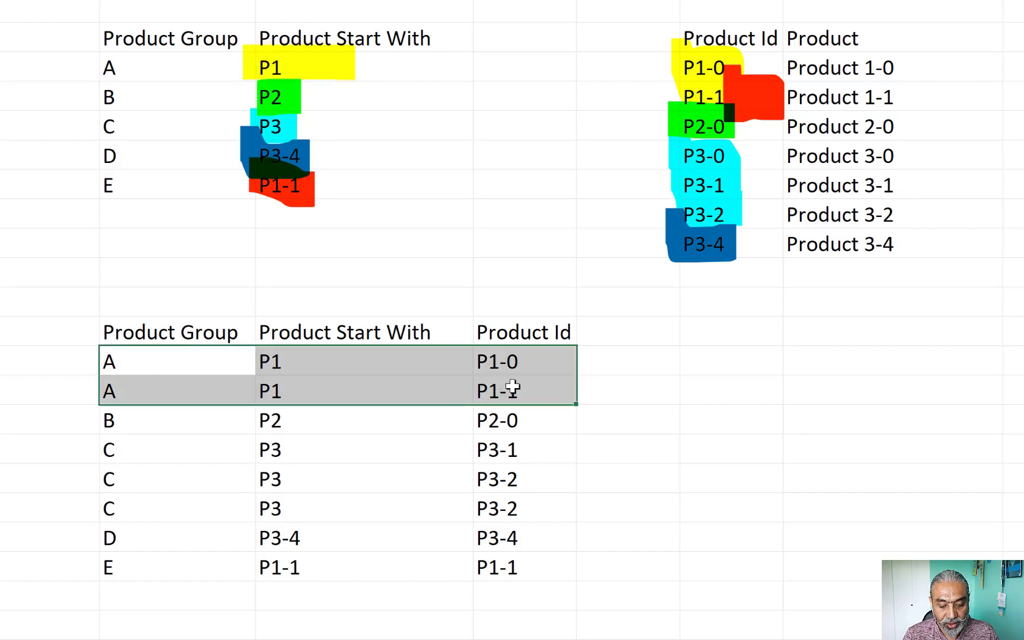
{"action": "left_click", "coordinate": [112, 105]}
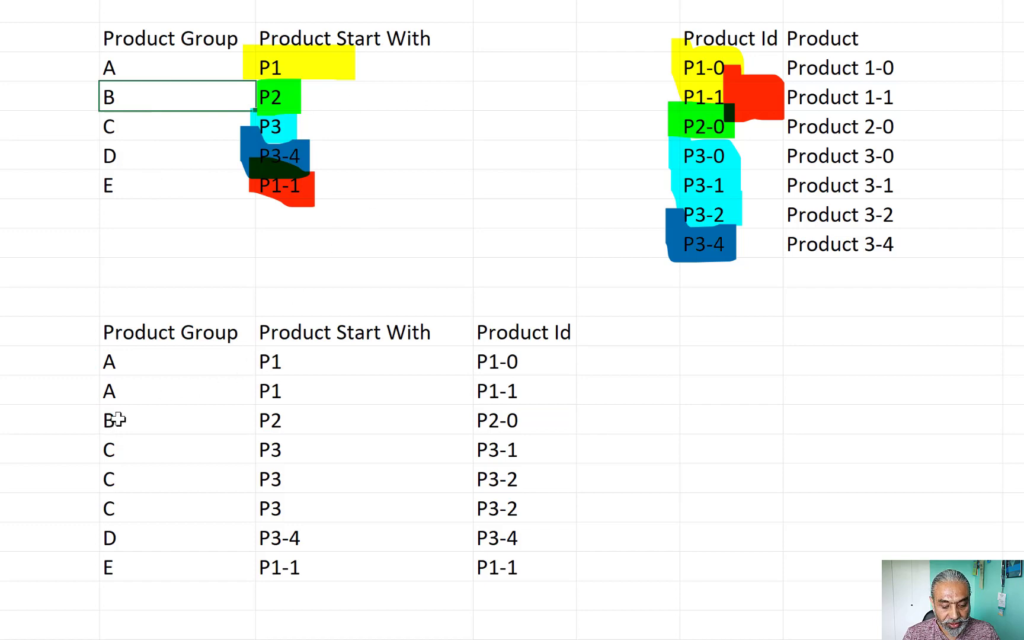
{"action": "left_click_drag", "start_coordinate": [112, 419], "coordinate": [530, 425]}
{"action": "left_click", "coordinate": [106, 133]}
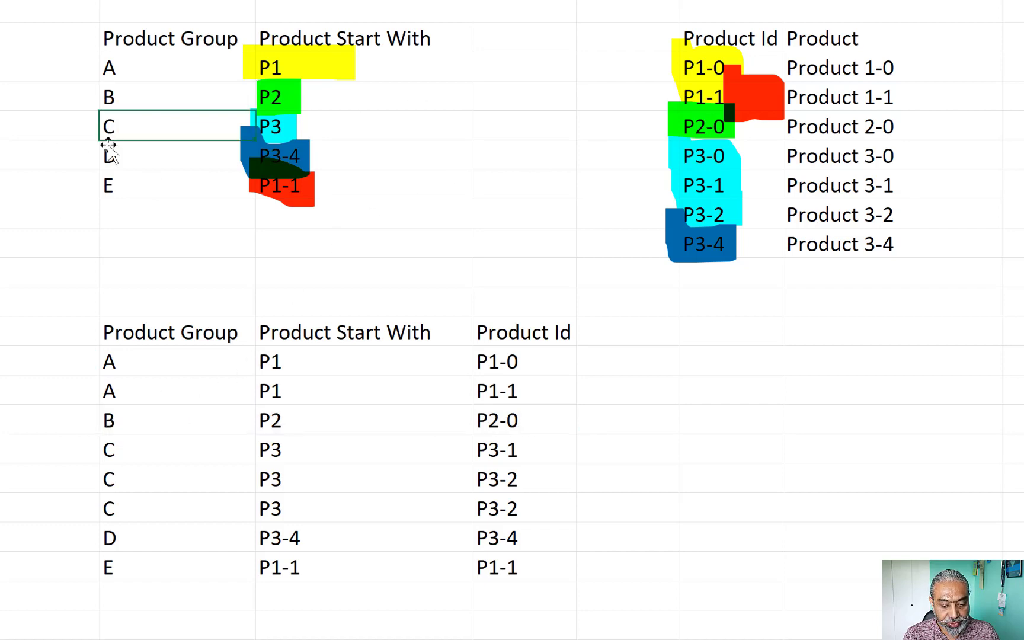
{"action": "left_click_drag", "start_coordinate": [119, 450], "coordinate": [503, 520]}
{"action": "left_click", "coordinate": [478, 535]}
- Insert blank cells above the group D row of the result table, shifting the existing cells down
{"action": "left_click_drag", "start_coordinate": [116, 549], "coordinate": [542, 544]}
{"action": "key", "text": "ctrl+minus"}
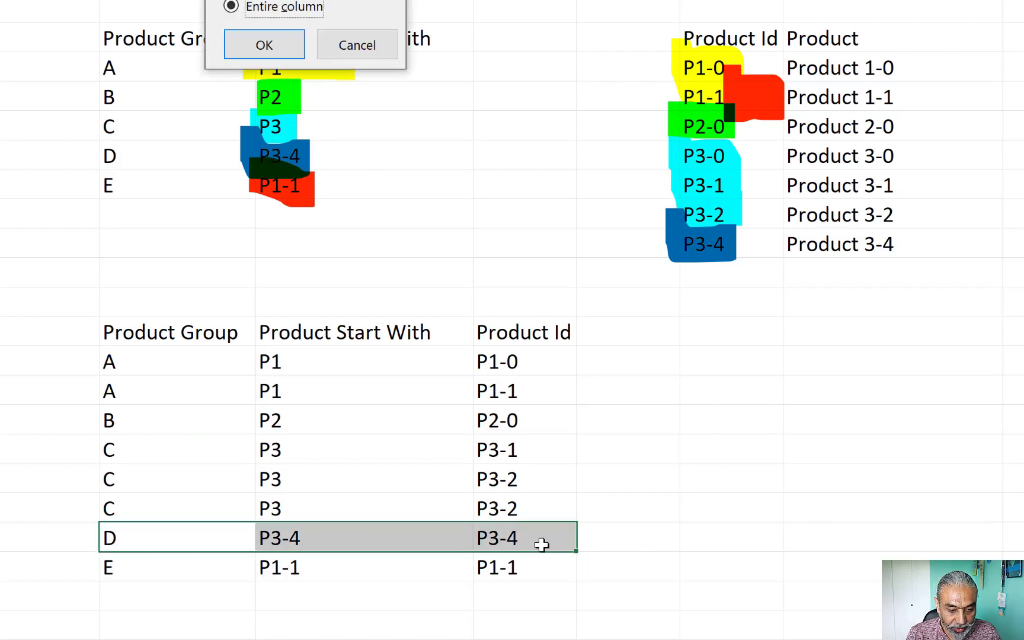
{"action": "key", "text": "Up"}
{"action": "key", "text": "Up"}
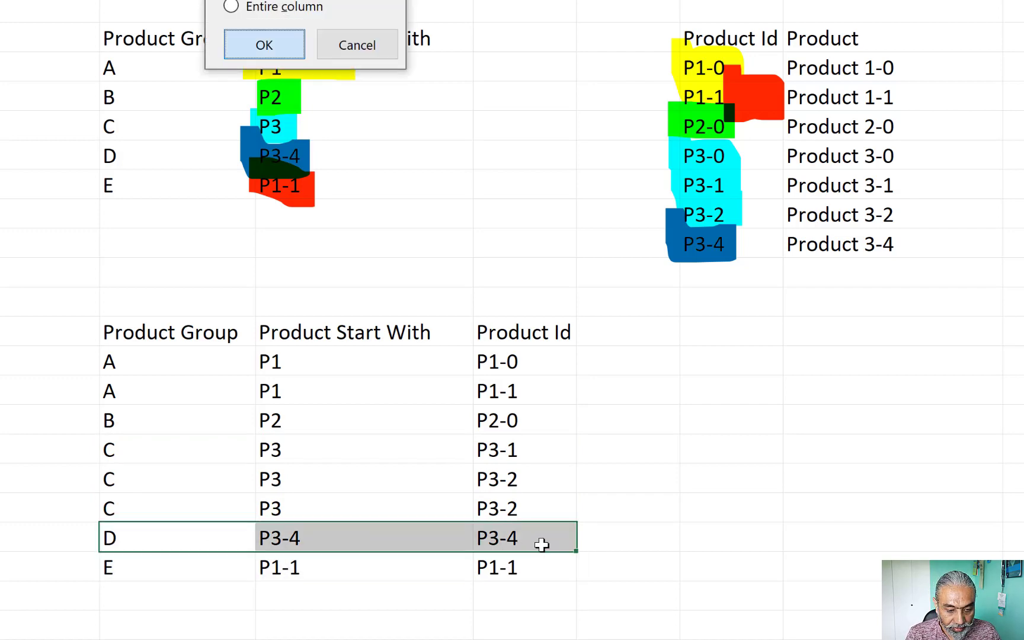
{"action": "key", "text": "Return"}
- Copy the last group C row of the result table into the blank row above group D
{"action": "left_click_drag", "start_coordinate": [147, 502], "coordinate": [469, 507]}
{"action": "key", "text": "ctrl+c"}
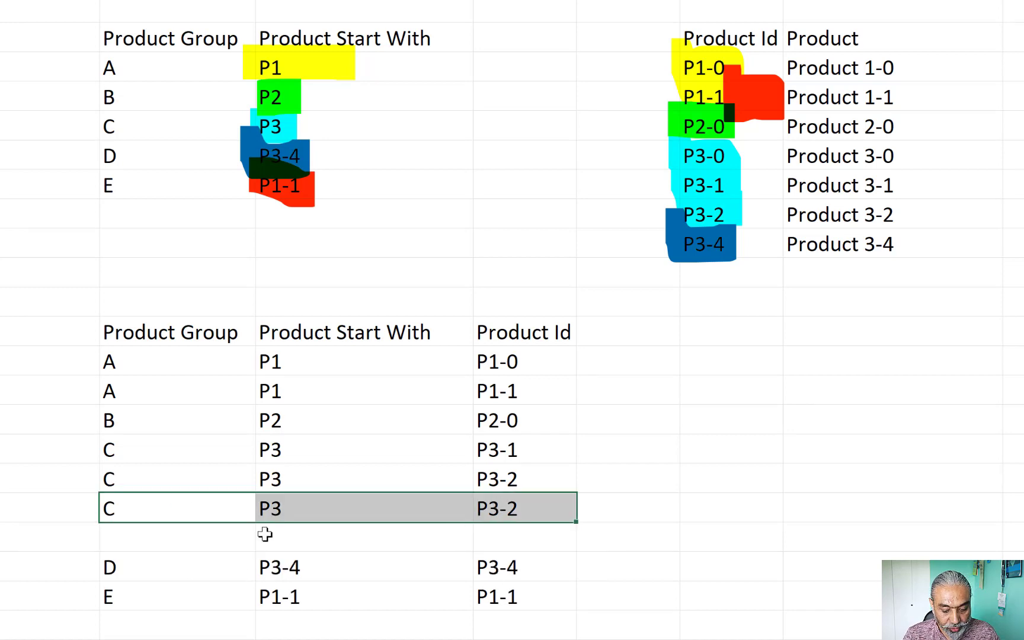
{"action": "left_click", "coordinate": [147, 533]}
{"action": "key", "text": "ctrl+v"}
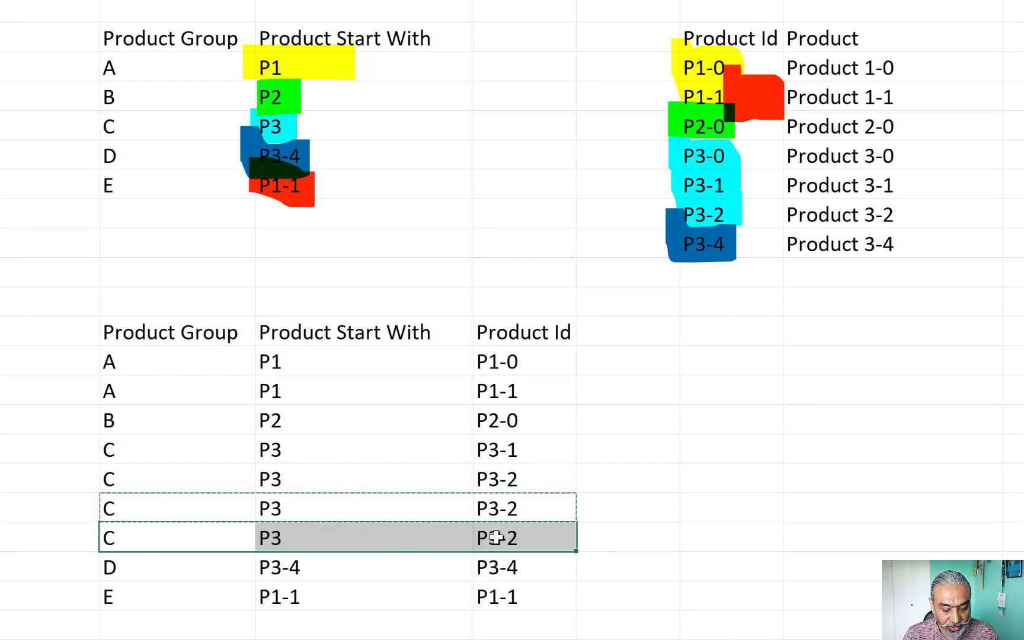
- Set the Product Ids of the last two group C rows in the result table to P3-3 and P3-4
{"action": "left_click", "coordinate": [551, 537]}
{"action": "left_click", "coordinate": [526, 504]}
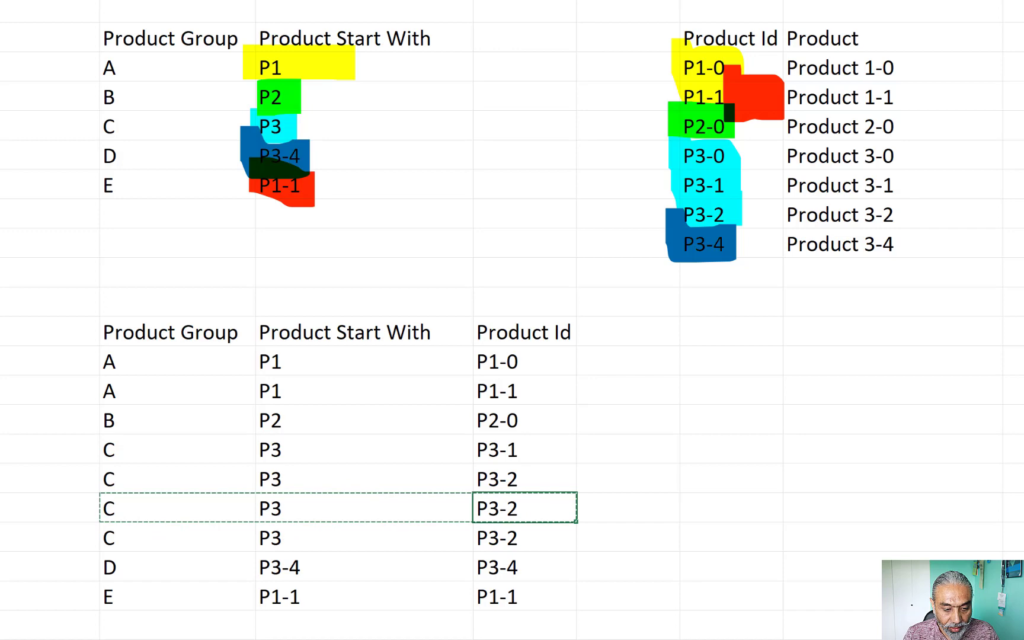
{"action": "key", "text": "Escape"}
{"action": "key", "text": "Return"}
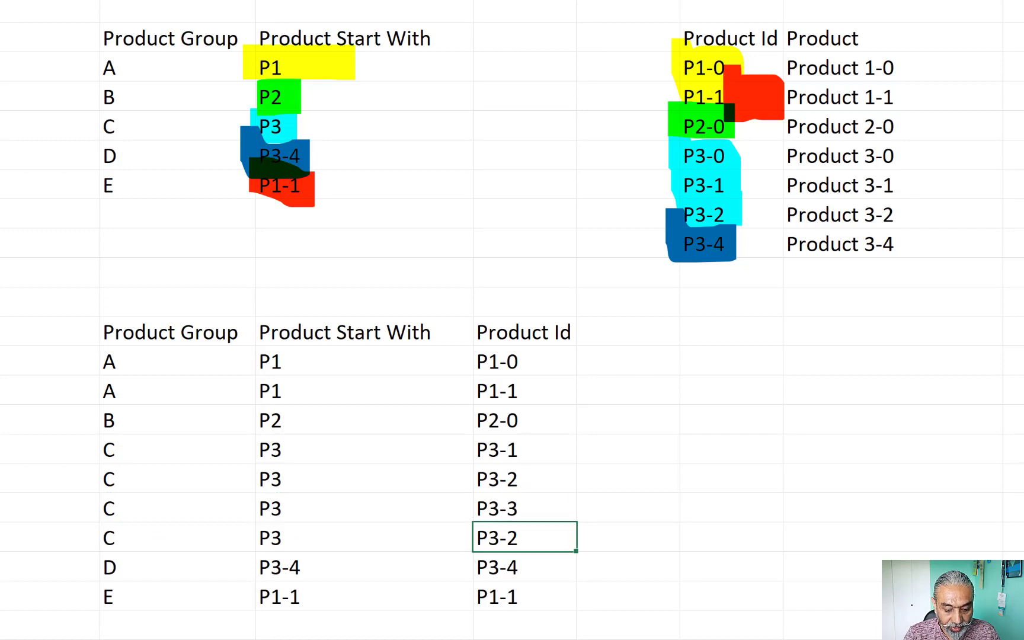
{"action": "type", "text": "P3-4"}
{"action": "key", "text": "Return"}
- Compare the group C, D and E rows of the result table with the matching Product Ids in the source table
{"action": "left_click", "coordinate": [111, 479]}
{"action": "left_click_drag", "start_coordinate": [113, 452], "coordinate": [496, 531]}
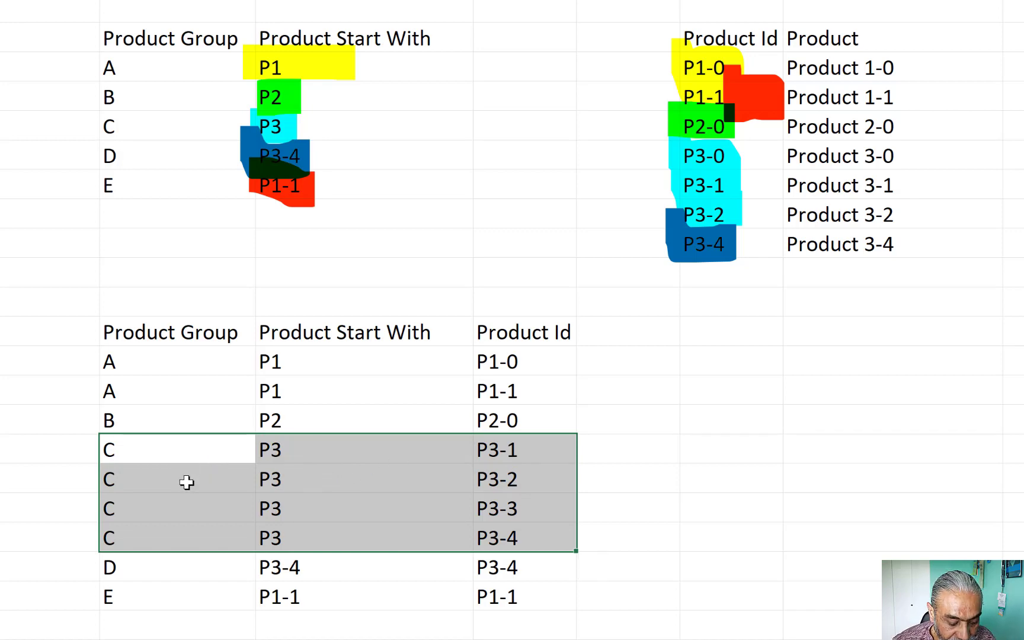
{"action": "left_click", "coordinate": [108, 567]}
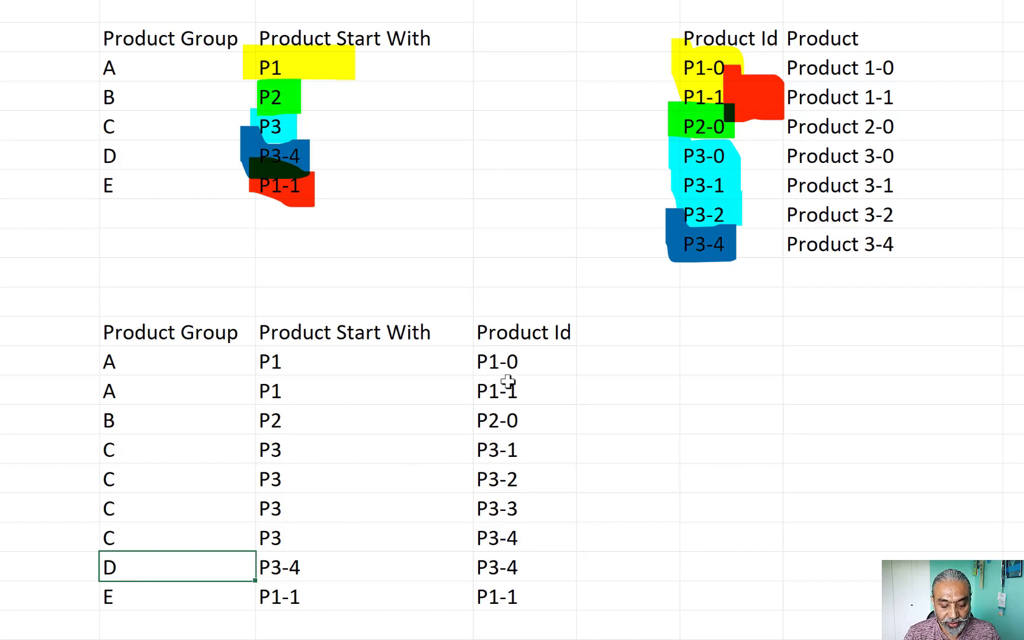
{"action": "left_click", "coordinate": [717, 243]}
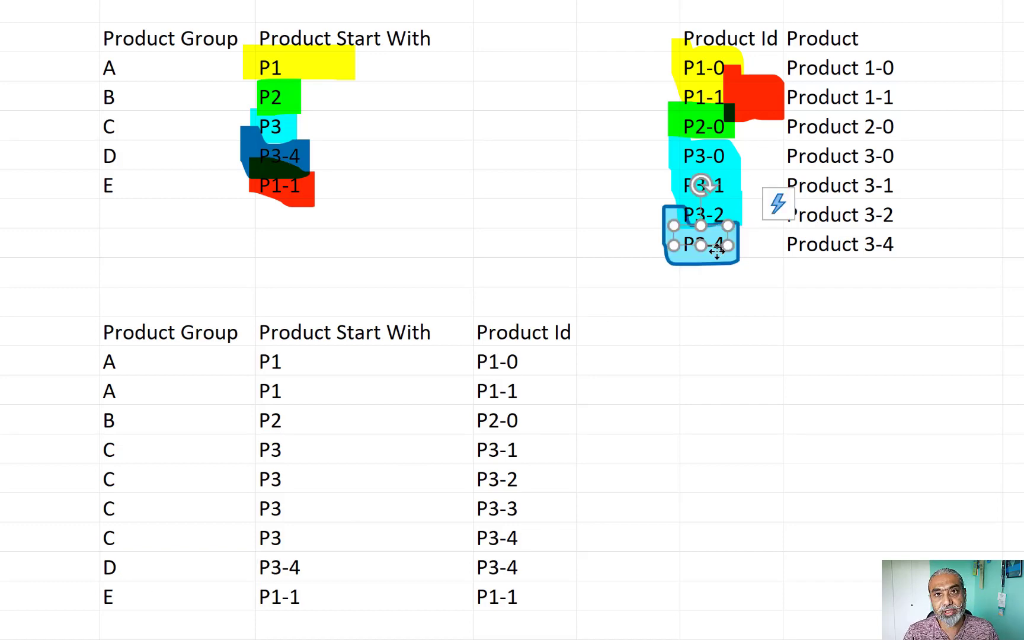
{"action": "left_click", "coordinate": [521, 575]}
{"action": "left_click", "coordinate": [173, 593]}
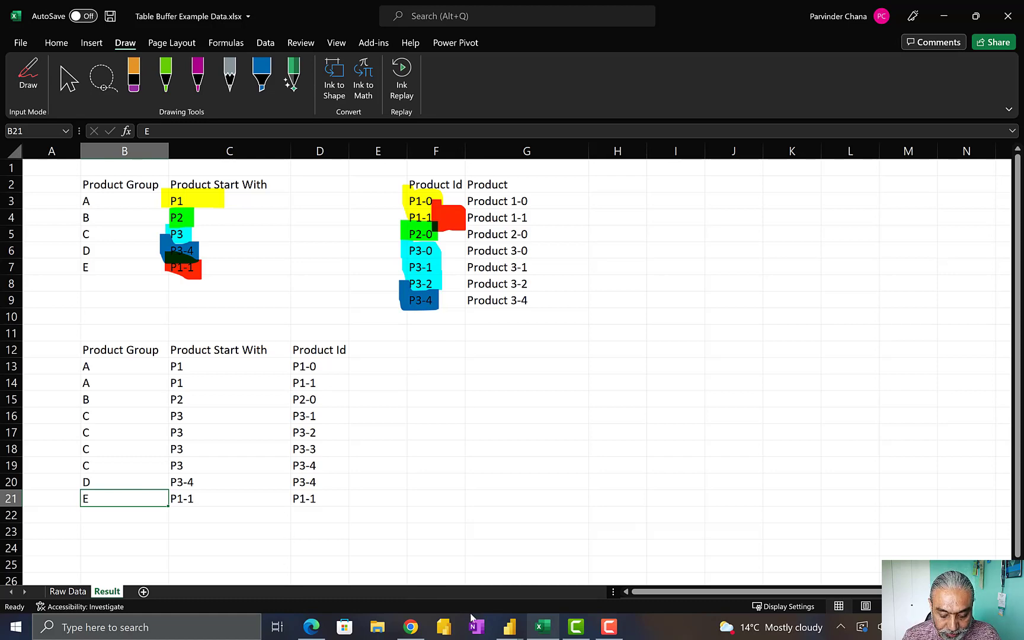
- Switch to the Power Query Editor and examine the API Id and Id columns of the Products query
{"action": "left_click", "coordinate": [514, 627]}
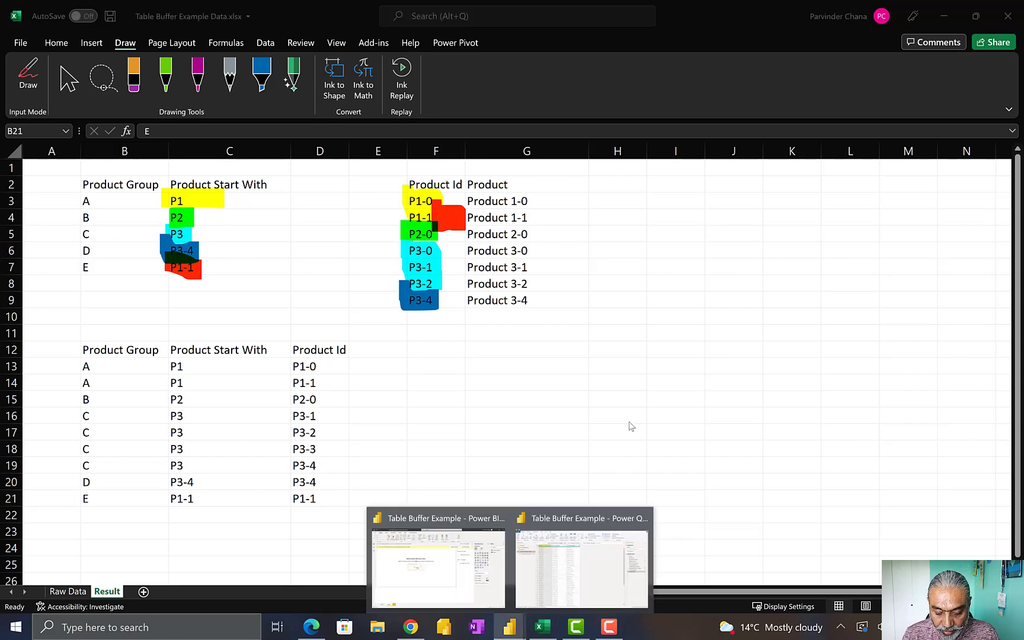
{"action": "left_click", "coordinate": [594, 560]}
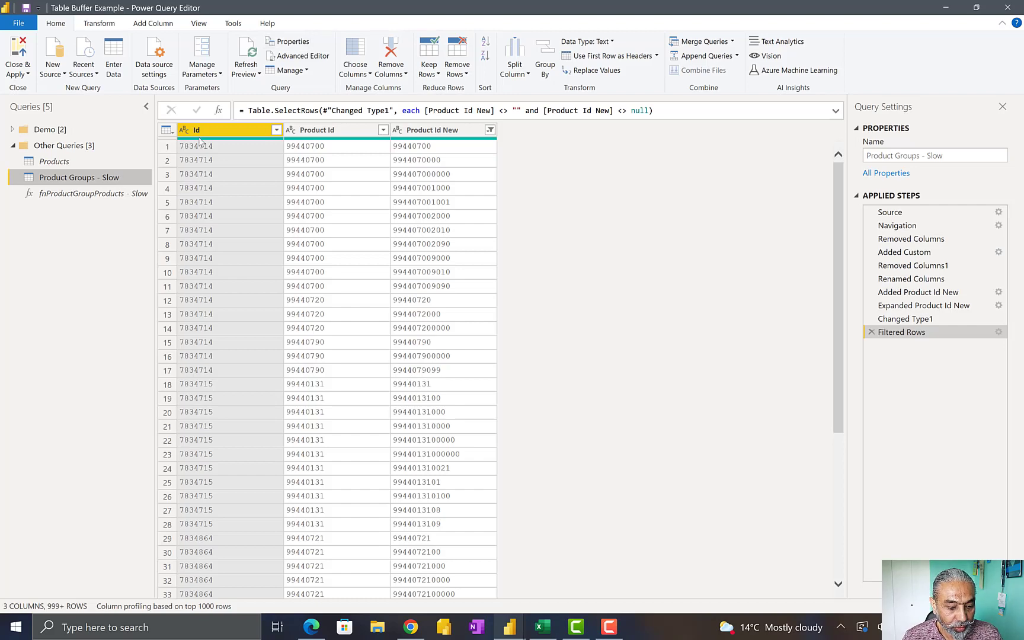
{"action": "left_click", "coordinate": [67, 164]}
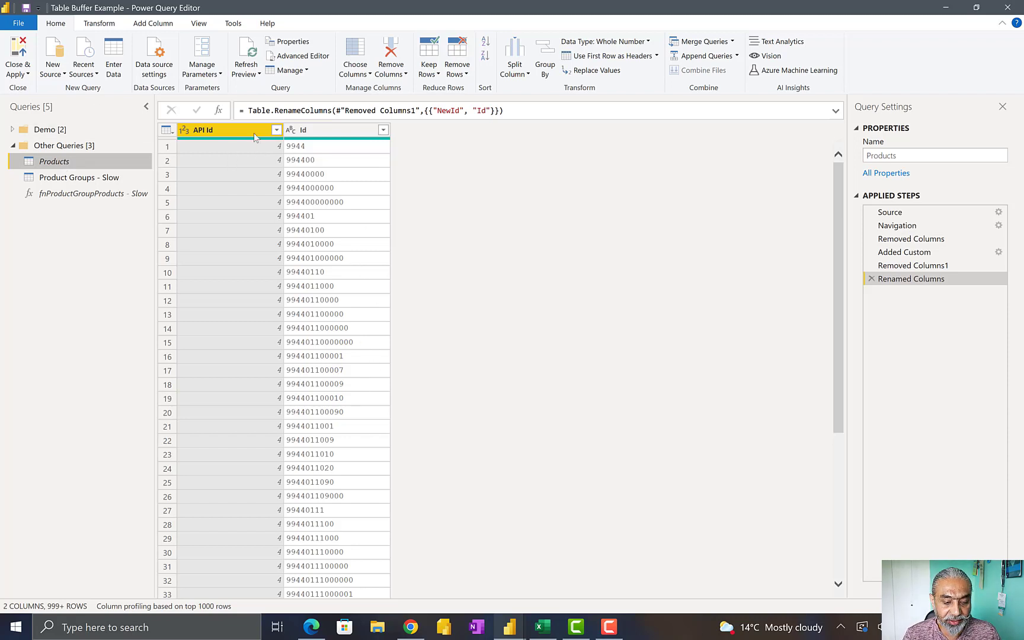
{"action": "left_click", "coordinate": [329, 126]}
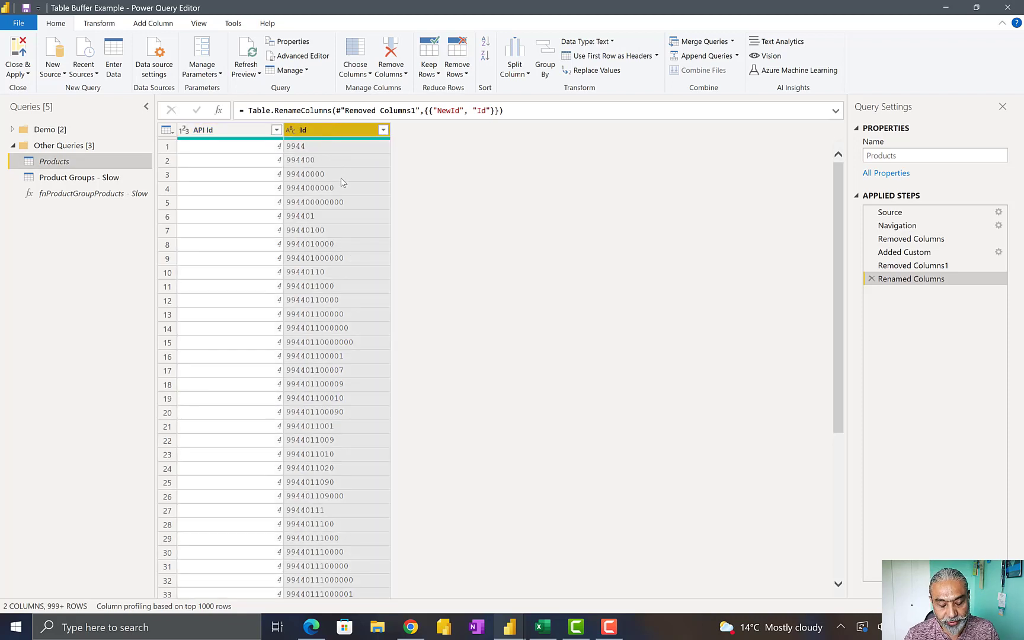
{"action": "scroll", "coordinate": [340, 166], "scroll_direction": "down", "scroll_amount": 5}
{"action": "scroll", "coordinate": [339, 166], "scroll_direction": "up", "scroll_amount": 5}
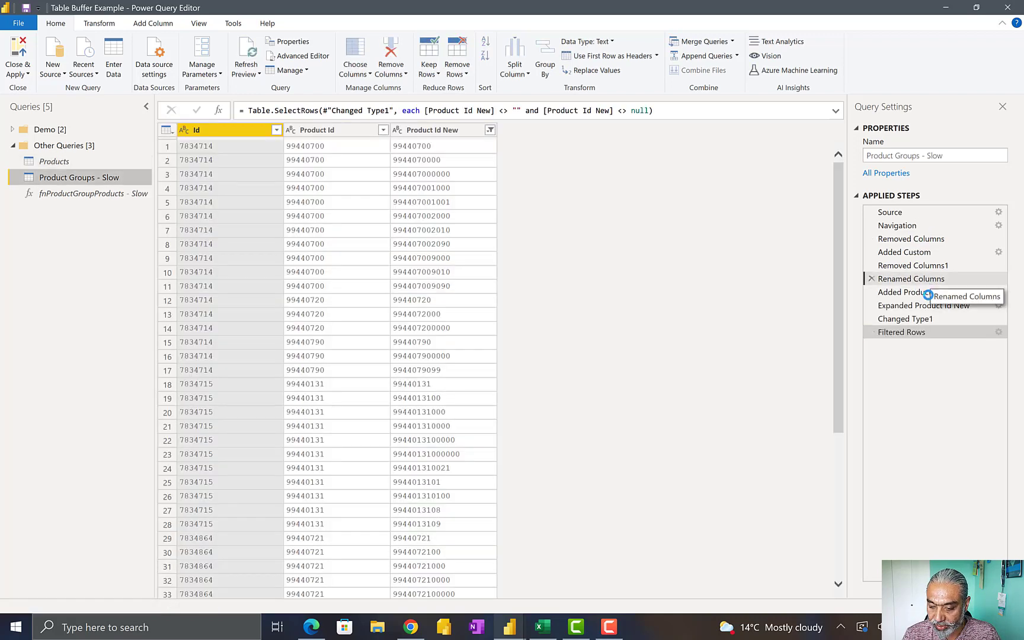
- Examine the Id and Product Id columns of the Product Groups - Slow query at its Renamed Columns step
{"action": "left_click", "coordinate": [926, 284]}
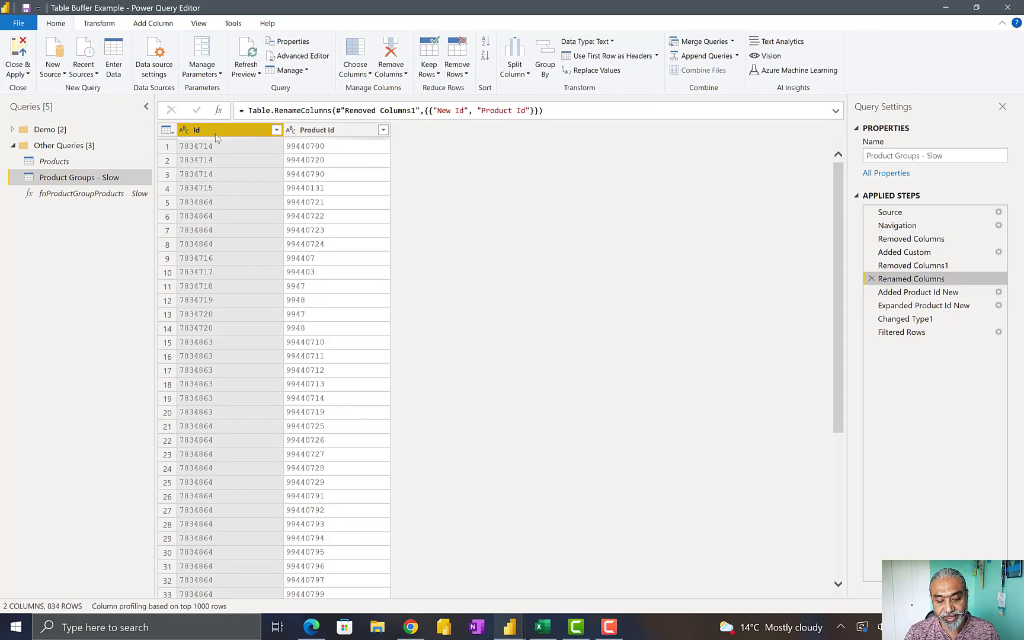
{"action": "left_click", "coordinate": [326, 135], "text": "ctrl"}
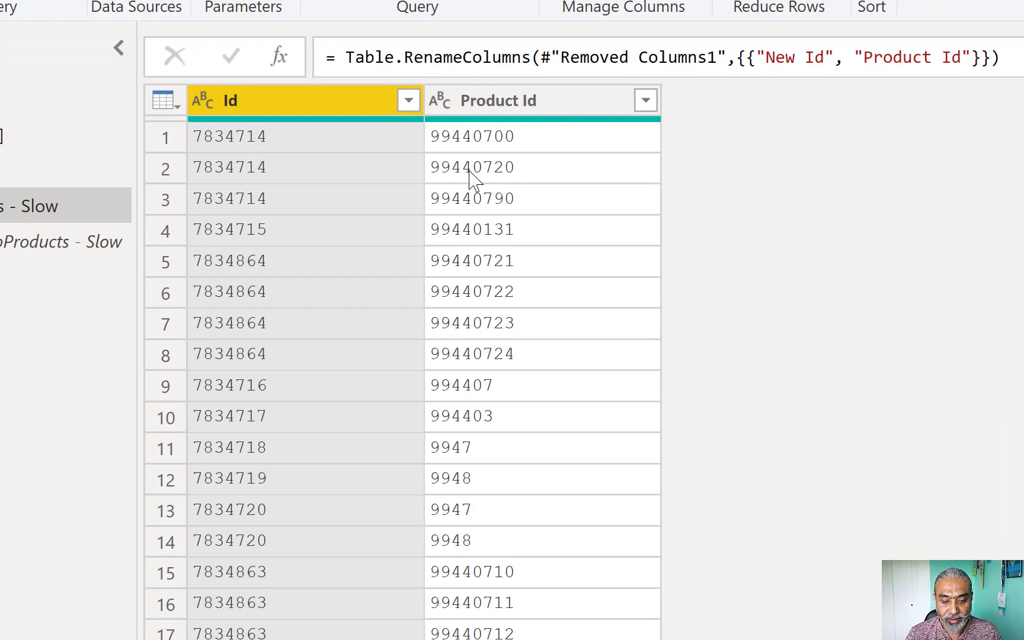
{"action": "left_click", "coordinate": [292, 144]}
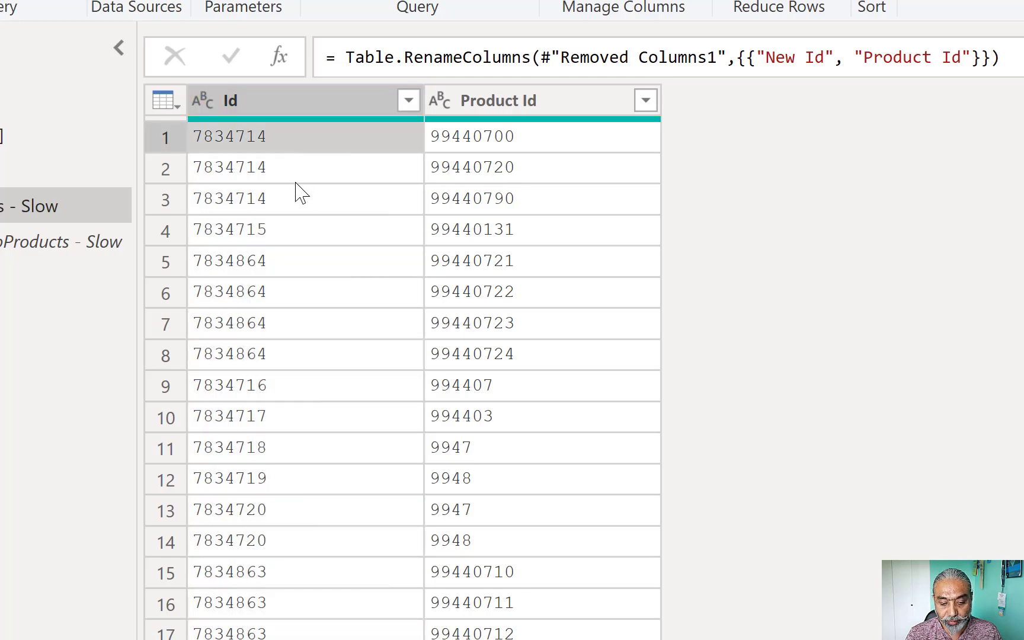
{"action": "left_click", "coordinate": [484, 142]}
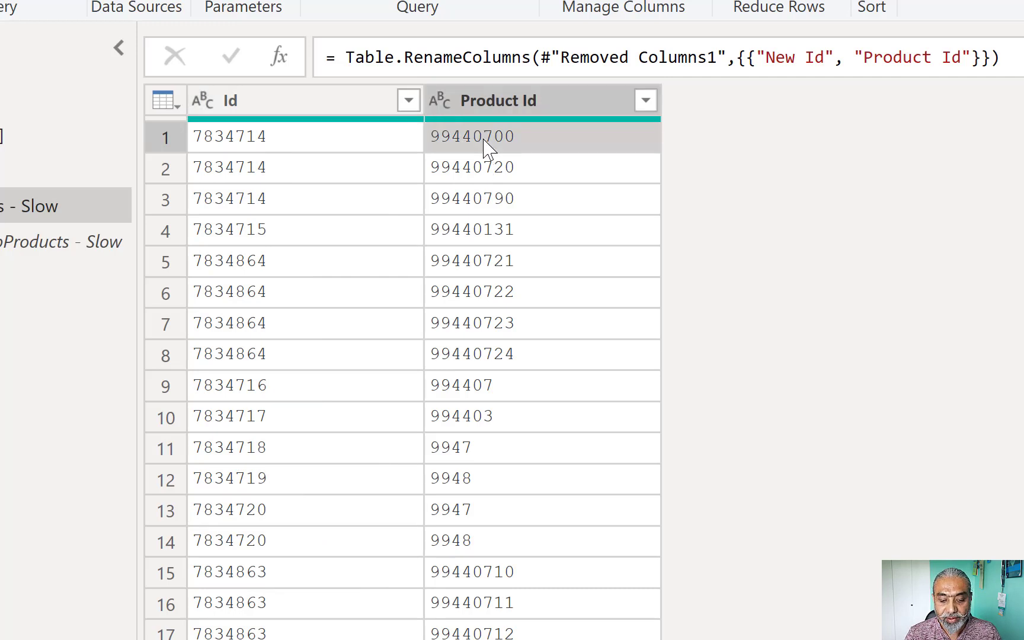
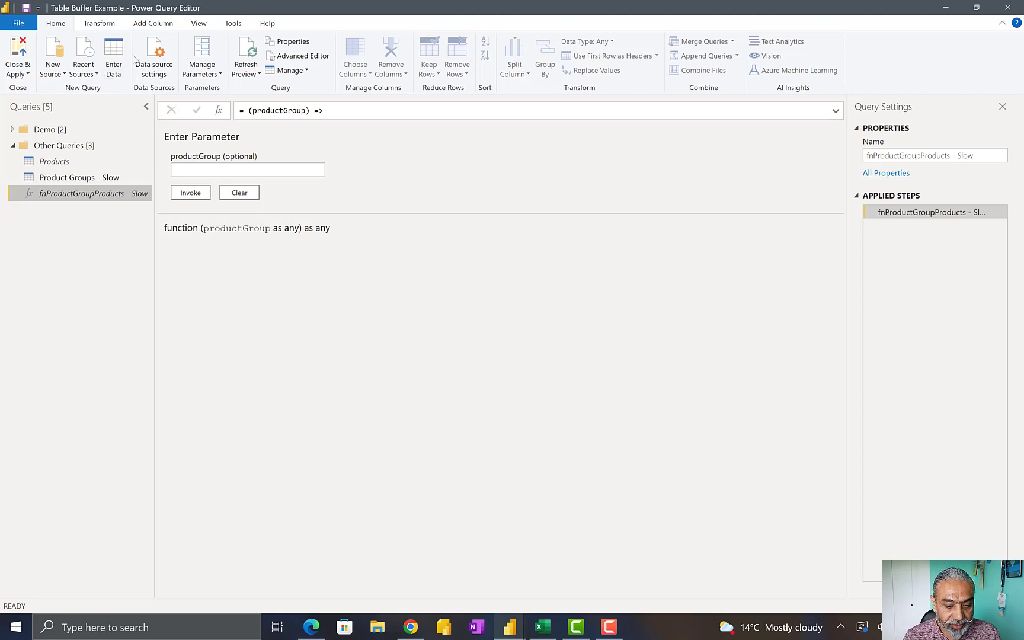
- Open the code of the fnProductGroupProducts - Slow function in the Advanced Editor and reposition the editor so the full code lines are readable
{"action": "left_click", "coordinate": [352, 2]}
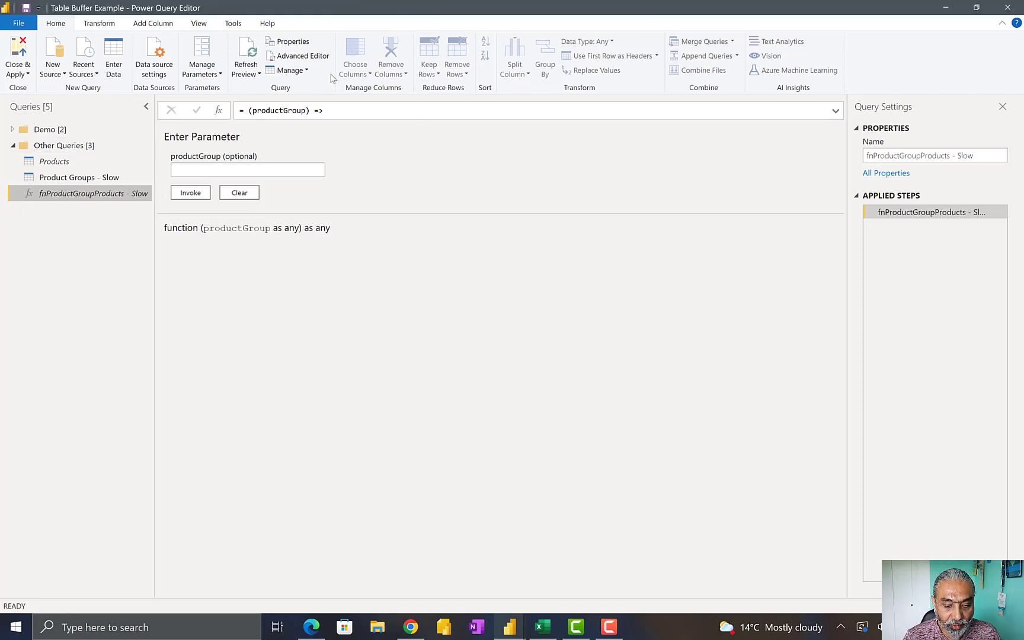
{"action": "left_click", "coordinate": [299, 55]}
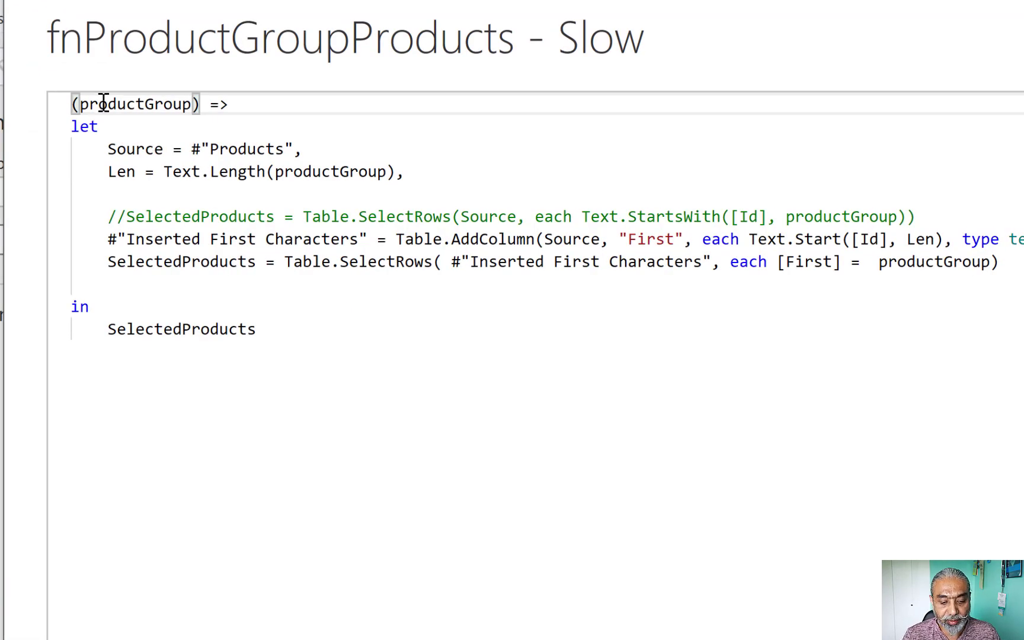
{"action": "left_click", "coordinate": [105, 104]}
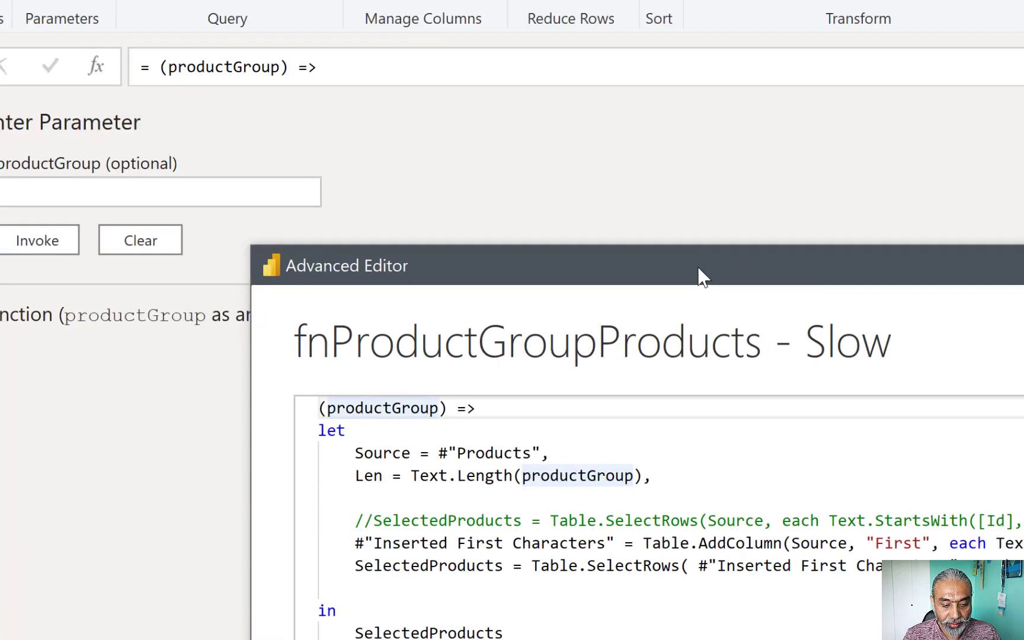
{"action": "left_click_drag", "start_coordinate": [699, 269], "coordinate": [415, 52]}
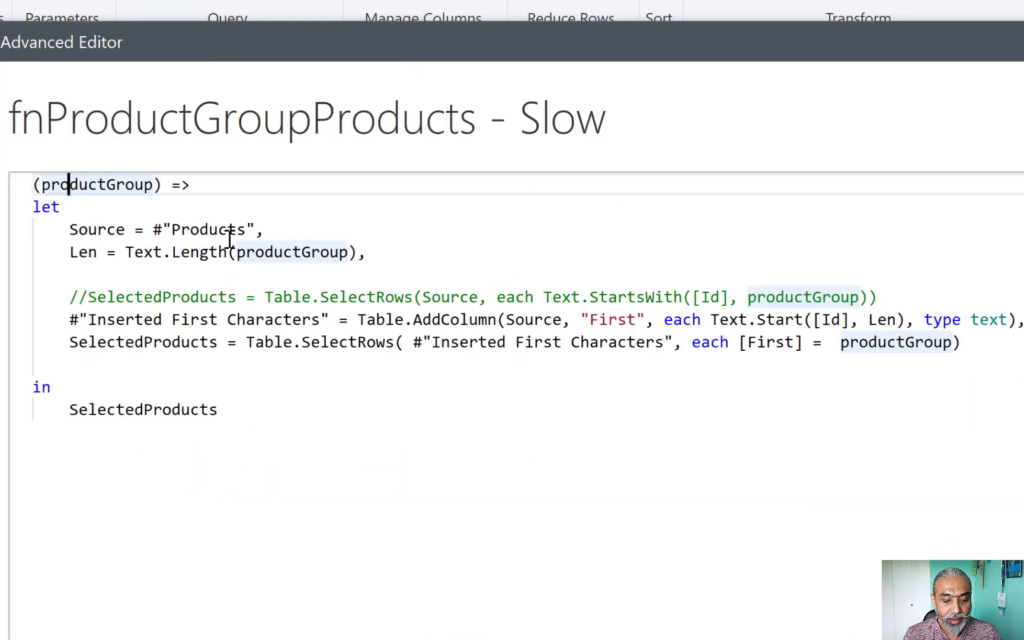
- Read through the function's Source, Len, Inserted First Characters and SelectedProducts lines
{"action": "left_click", "coordinate": [71, 230]}
{"action": "left_click_drag", "start_coordinate": [83, 230], "coordinate": [261, 227]}
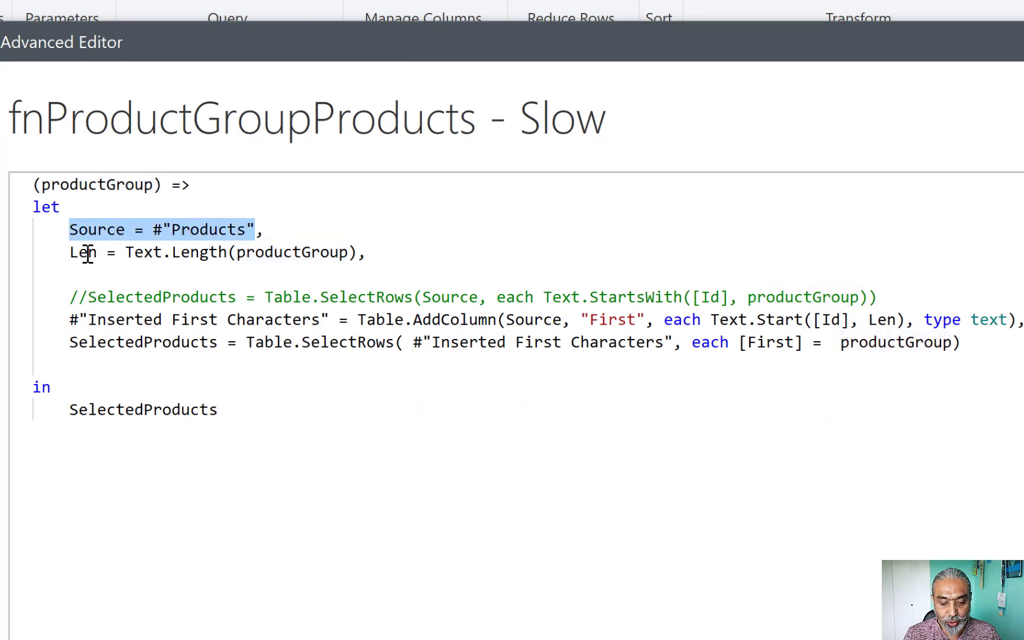
{"action": "left_click_drag", "start_coordinate": [69, 252], "coordinate": [335, 259]}
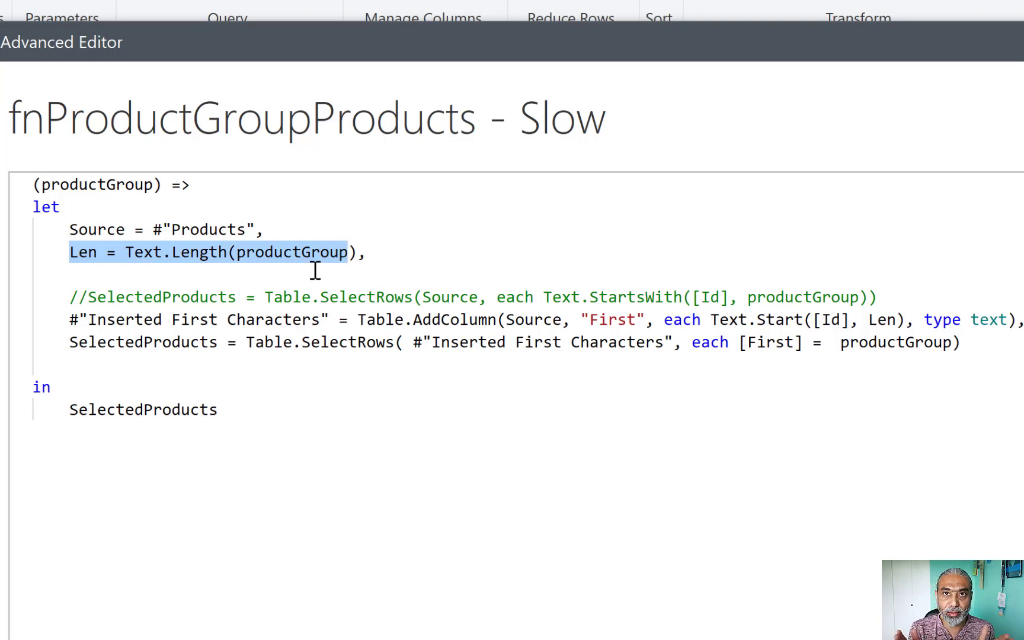
{"action": "left_click_drag", "start_coordinate": [66, 319], "coordinate": [321, 297]}
{"action": "left_click_drag", "start_coordinate": [855, 320], "coordinate": [1023, 320]}
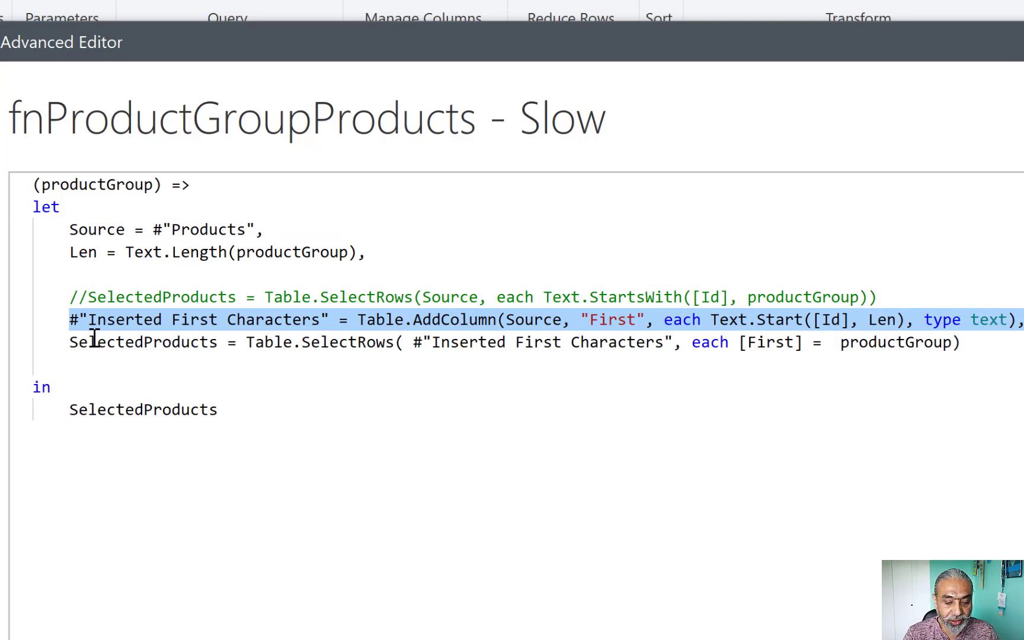
{"action": "left_click", "coordinate": [133, 343]}
{"action": "double_click", "coordinate": [214, 343]}
{"action": "left_click_drag", "start_coordinate": [237, 342], "coordinate": [224, 335]}
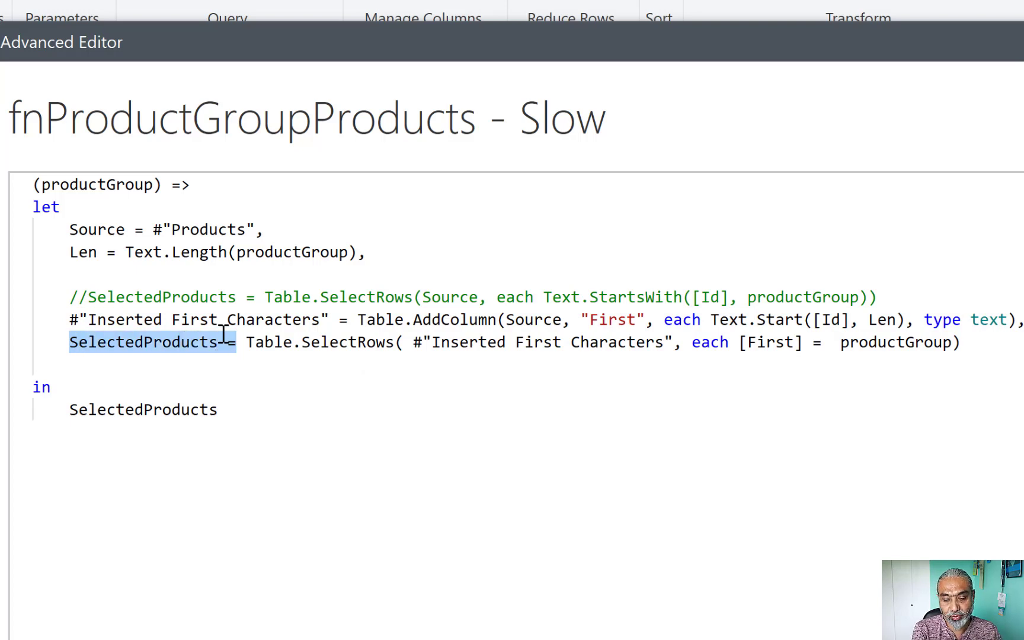
{"action": "left_click", "coordinate": [293, 252]}
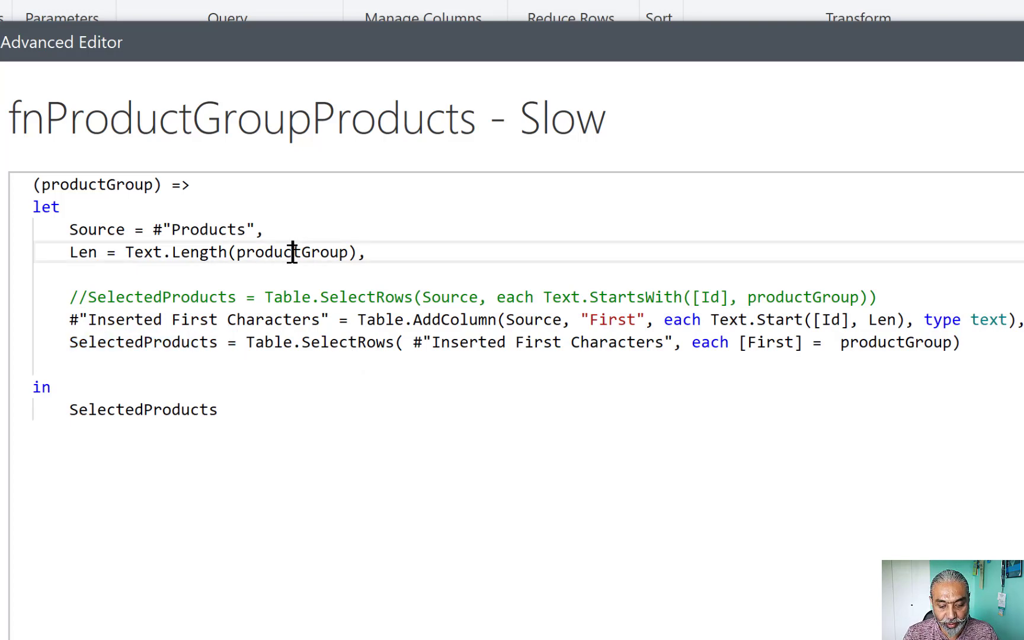
- Comment out the Inserted First Characters line and the SelectedProducts line below it with //
{"action": "left_click", "coordinate": [69, 320]}
{"action": "key", "text": "shift+Home"}
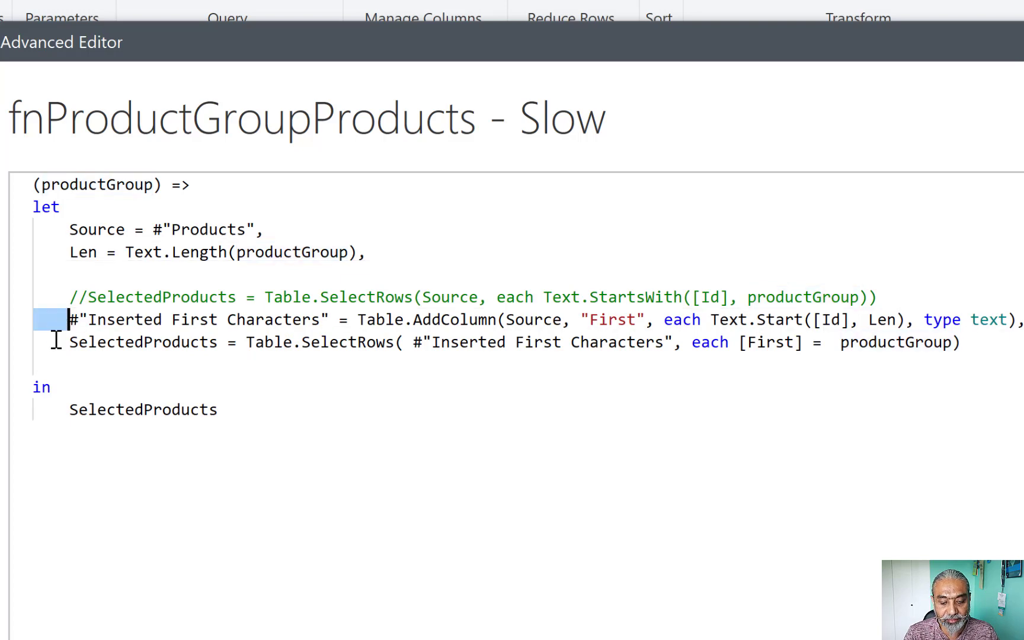
{"action": "type", "text": "//"}
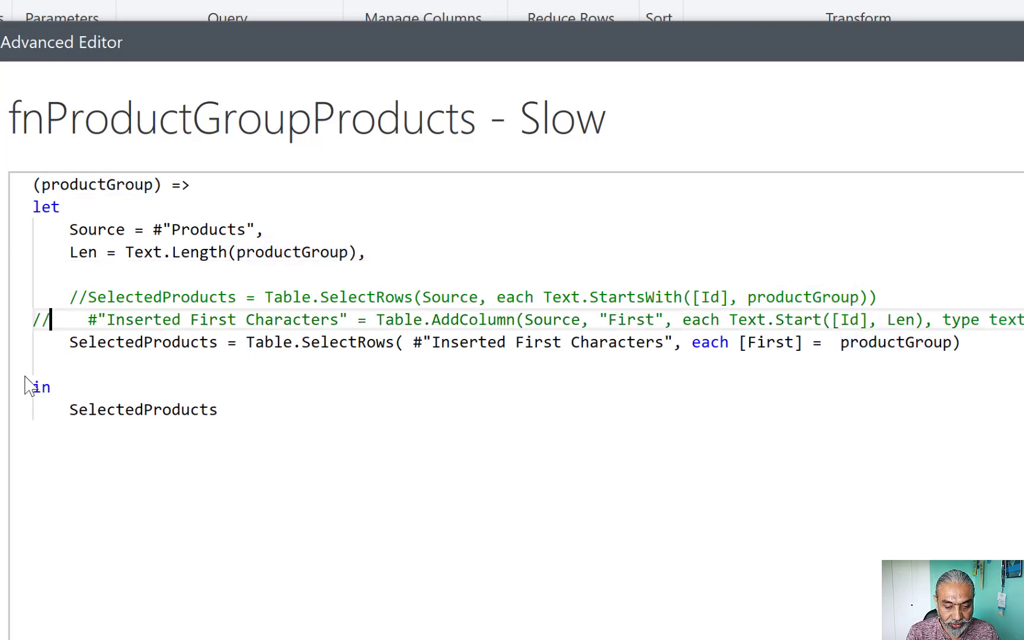
{"action": "key", "text": "Down"}
{"action": "type", "text": "//"}
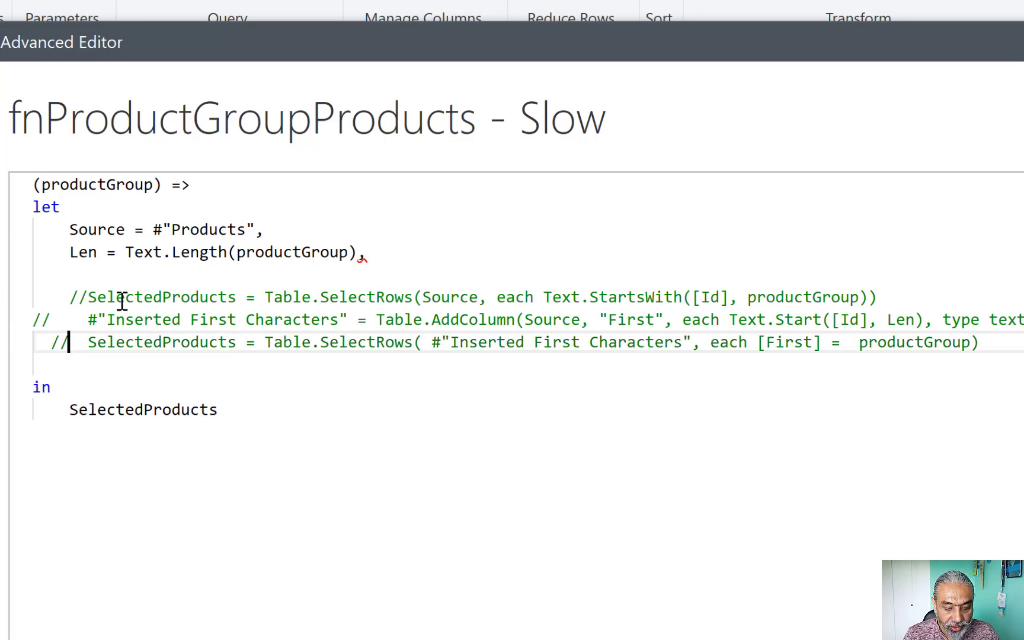
- Uncomment the SelectedProducts line that filters Source with Text.StartsWith([Id], productGroup)
{"action": "left_click_drag", "start_coordinate": [69, 297], "coordinate": [90, 296]}
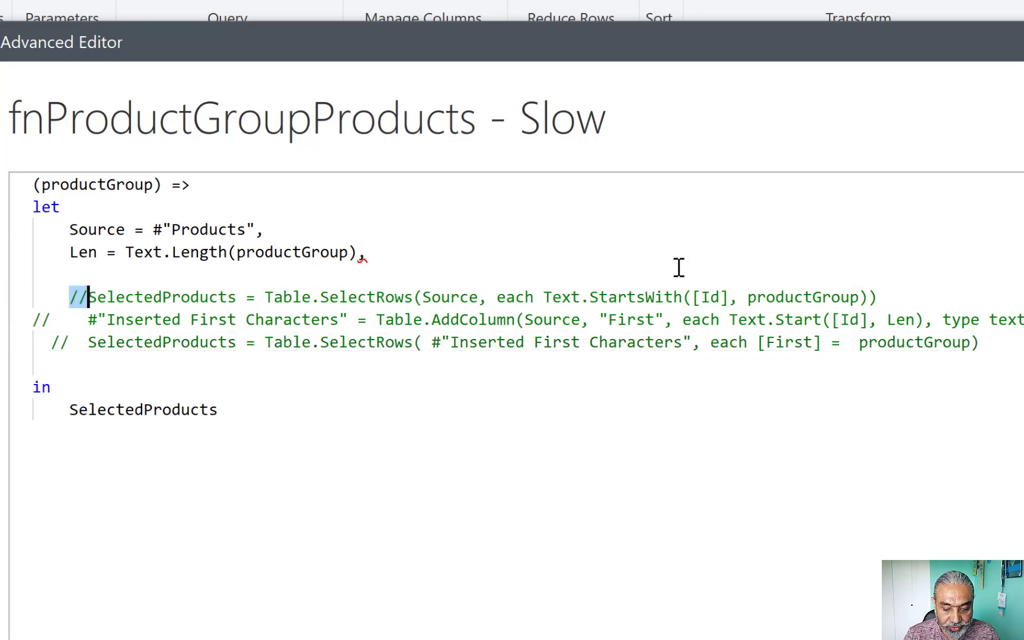
{"action": "key", "text": "Delete"}
{"action": "left_click", "coordinate": [875, 299]}
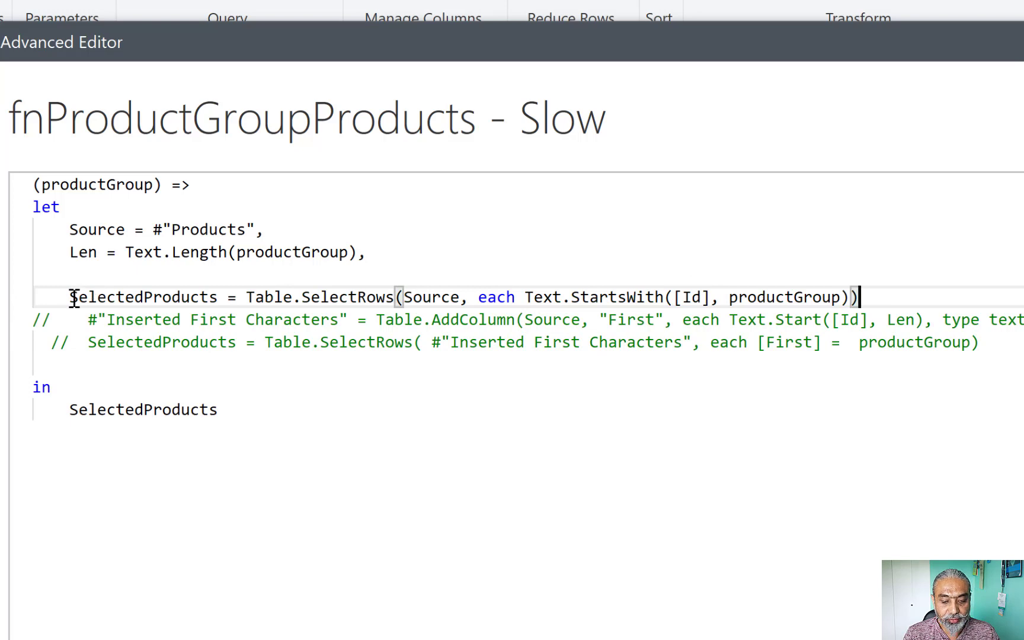
{"action": "left_click_drag", "start_coordinate": [65, 296], "coordinate": [90, 294]}
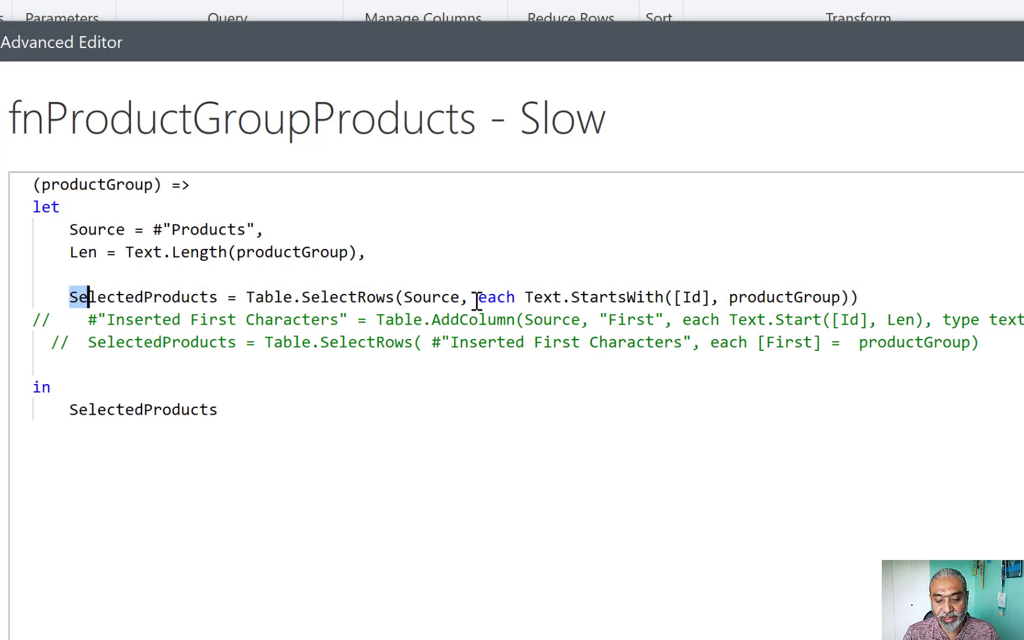
- Review the Source line and the rest of the edited function body, and close the Advanced Editor without saving the changes
{"action": "left_click", "coordinate": [183, 229]}
{"action": "key", "text": "shift+Home"}
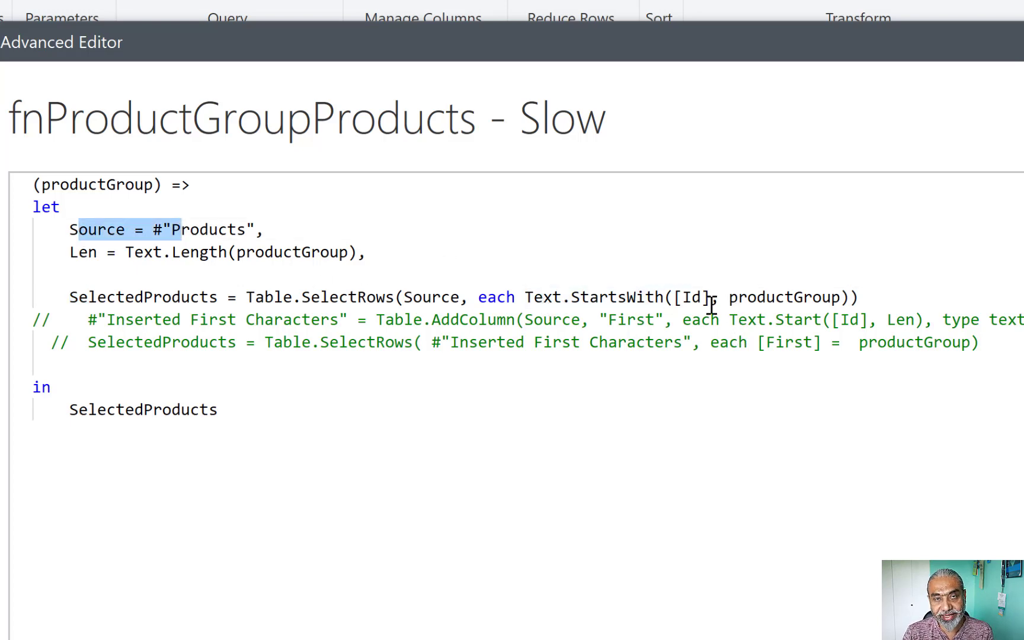
{"action": "mouse_move", "coordinate": [758, 300]}
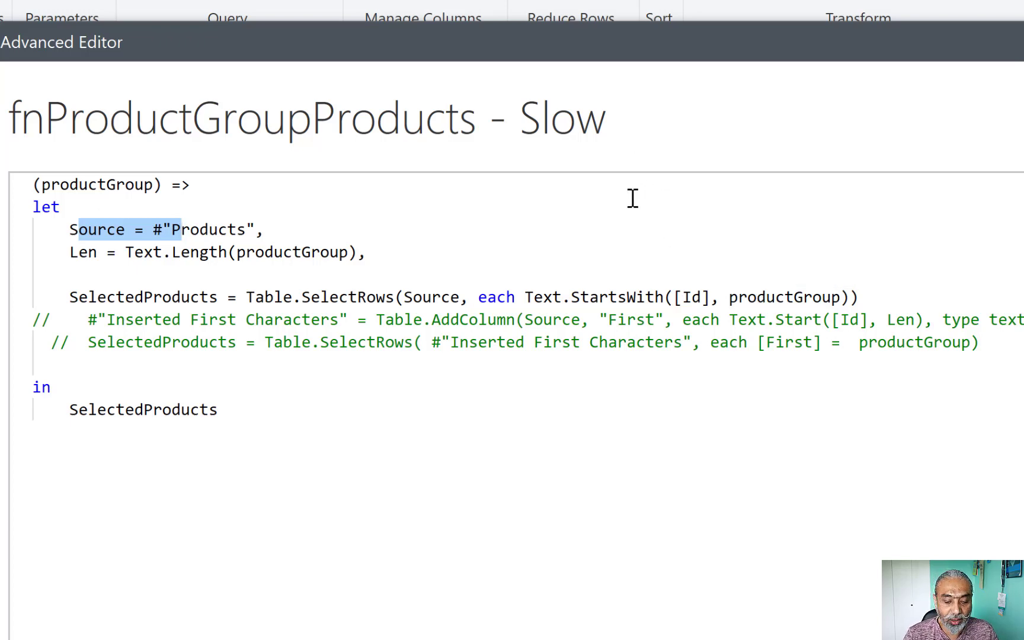
{"action": "left_click_drag", "start_coordinate": [2, 243], "coordinate": [219, 414]}
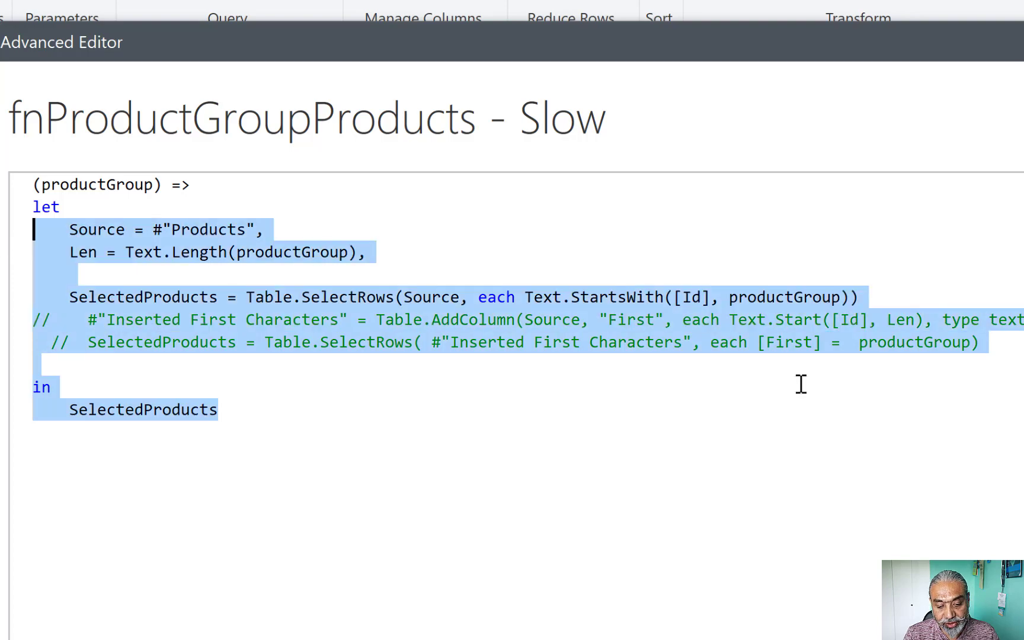
{"action": "key", "text": "alt+Tab"}
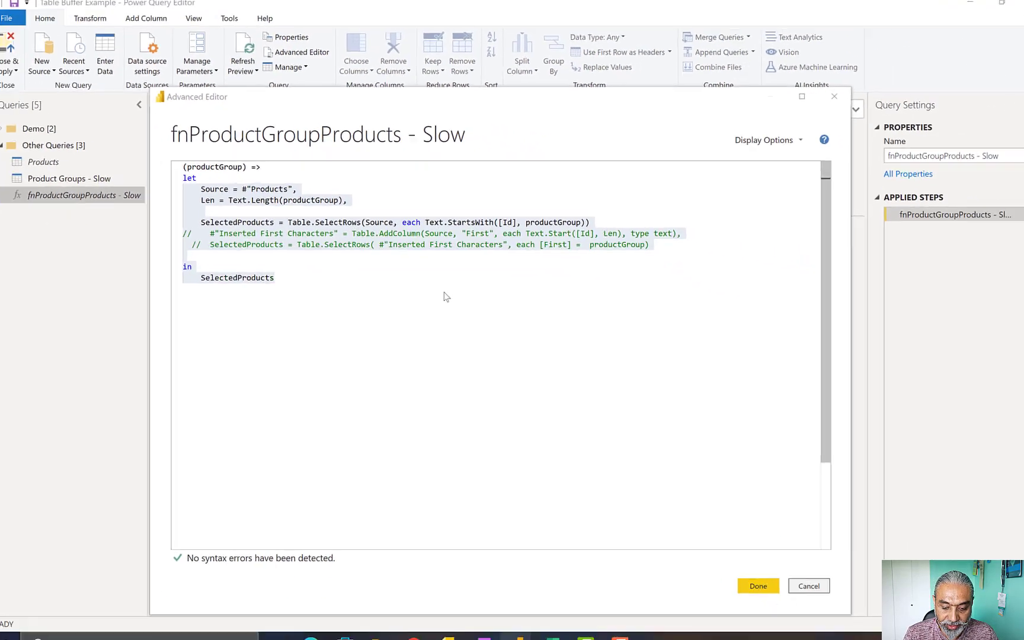
{"action": "key", "text": "Escape"}
{"action": "key", "text": "Escape"}
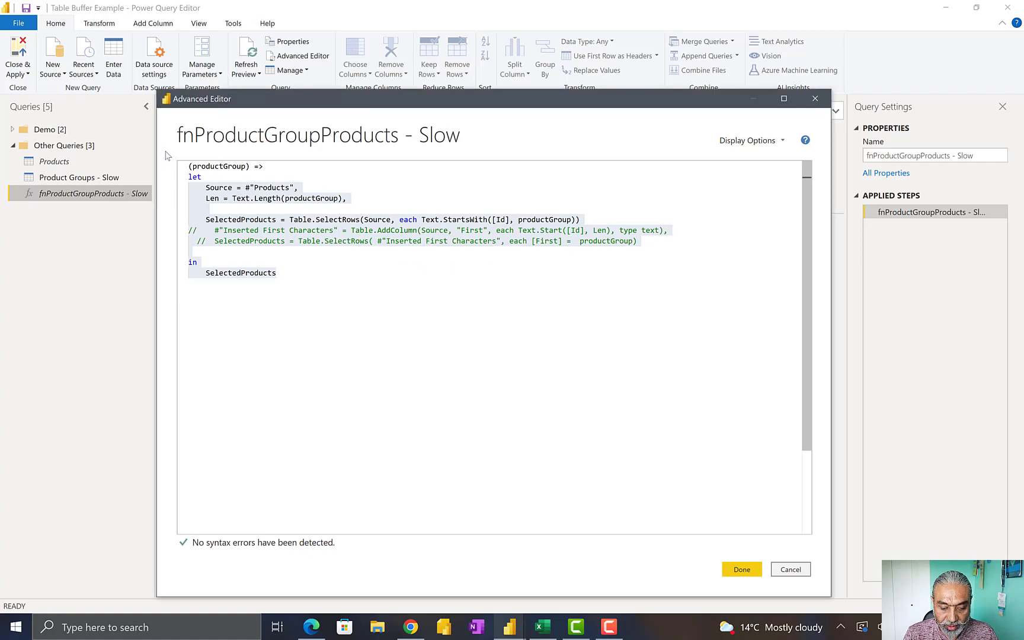
{"action": "key", "text": "Escape"}
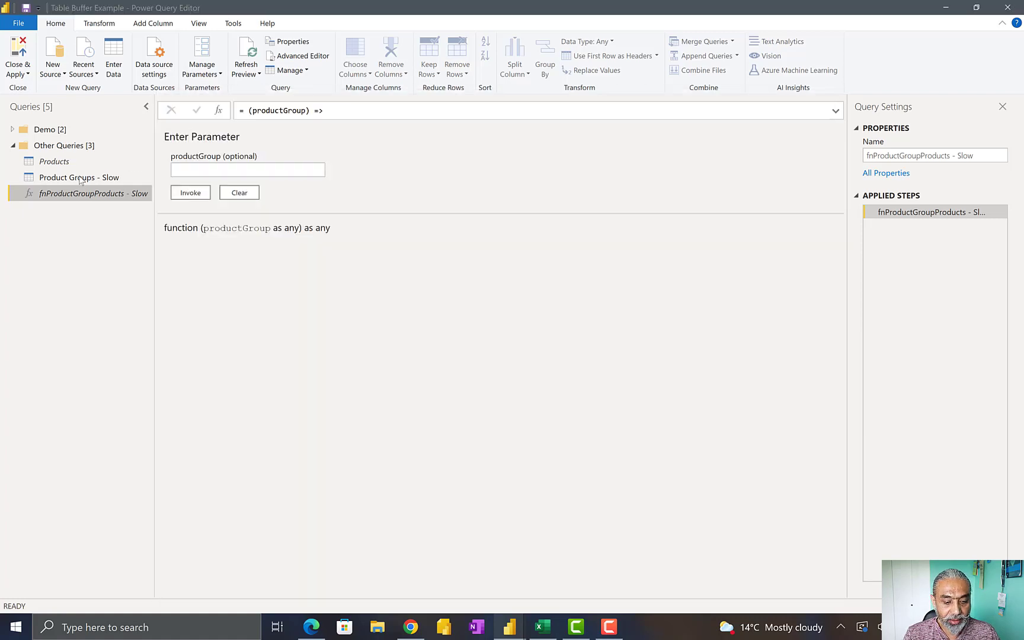
- Examine how the Added Product Id New step of the Product Groups - Slow query calls fnProductGroupProducts - Slow with [Product Id]
{"action": "left_click", "coordinate": [79, 178]}
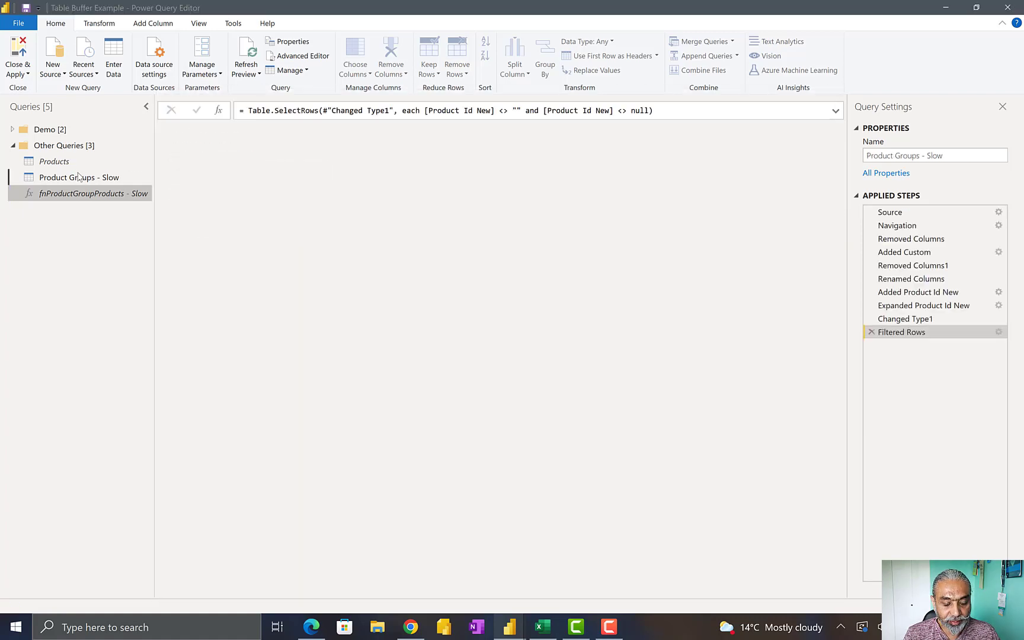
{"action": "left_click", "coordinate": [918, 289]}
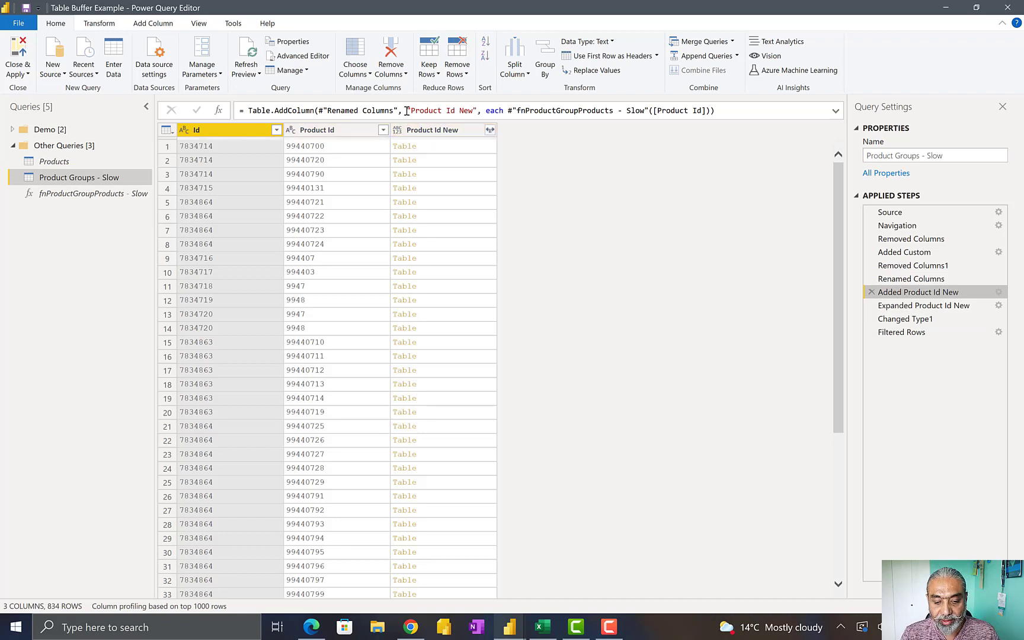
{"action": "left_click_drag", "start_coordinate": [413, 111], "coordinate": [608, 111]}
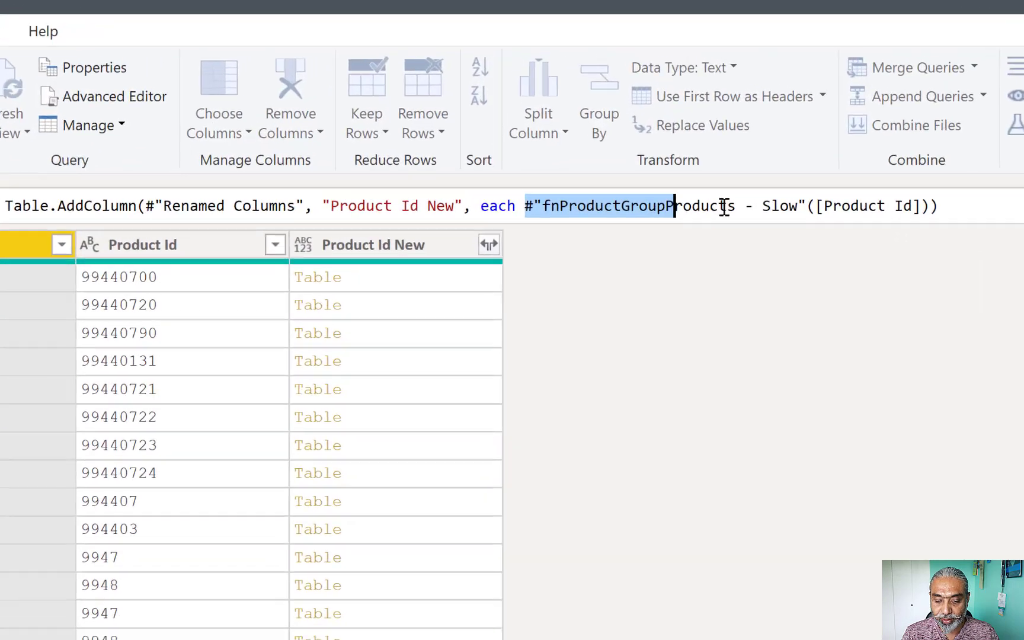
{"action": "left_click_drag", "start_coordinate": [724, 207], "coordinate": [782, 208]}
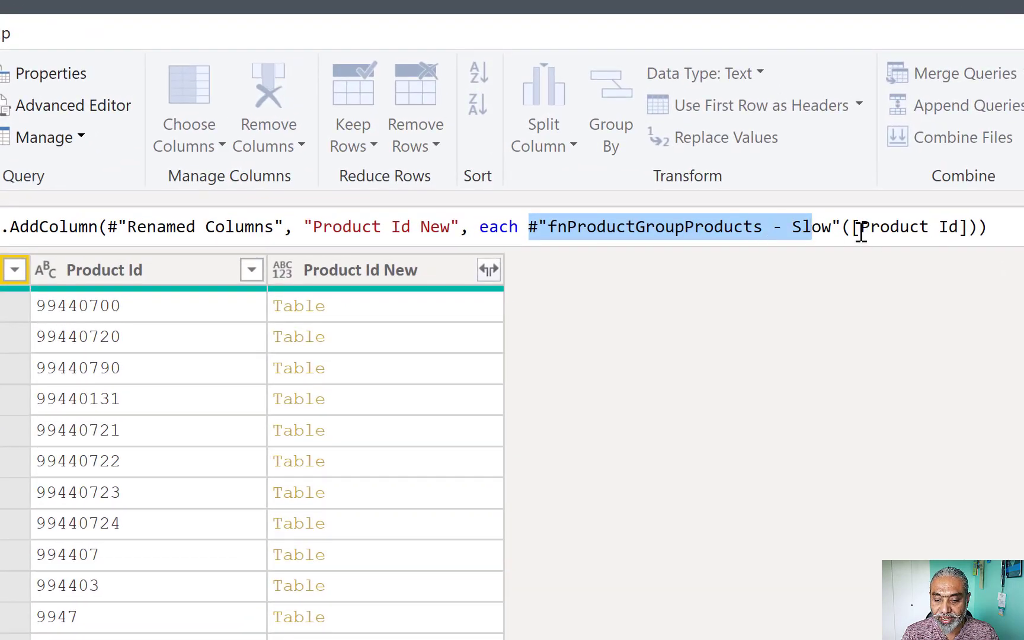
{"action": "left_click", "coordinate": [824, 207]}
{"action": "left_click_drag", "start_coordinate": [931, 228], "coordinate": [958, 227]}
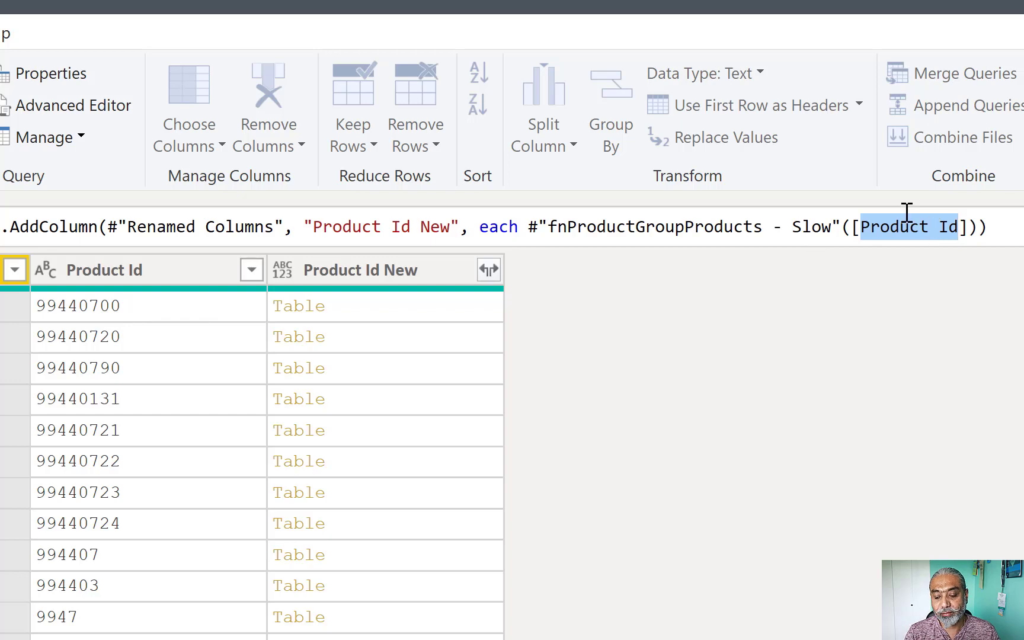
{"action": "left_click", "coordinate": [873, 240]}
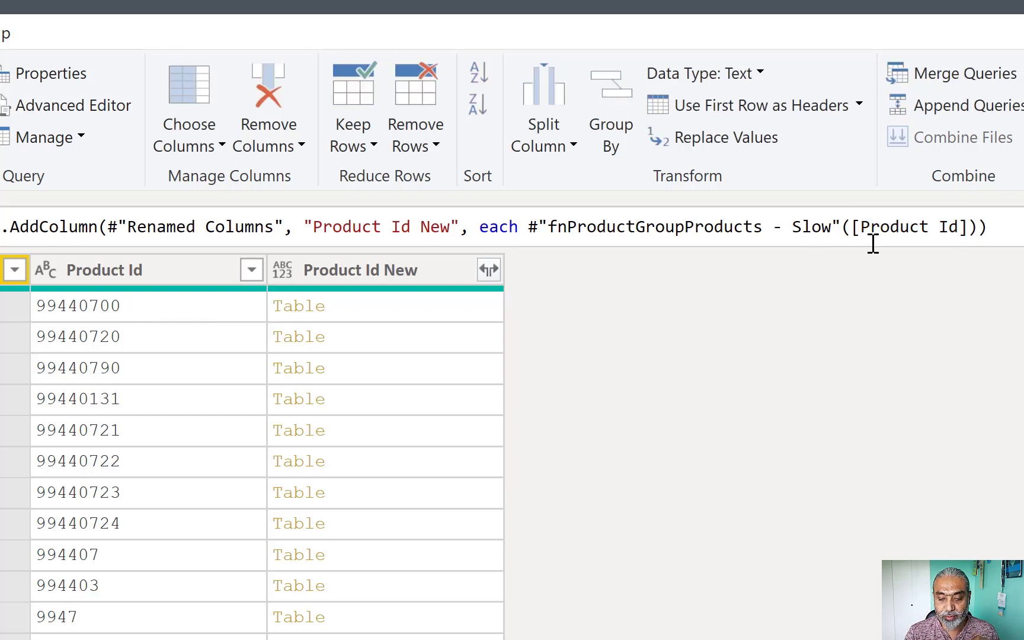
{"action": "left_click_drag", "start_coordinate": [860, 229], "coordinate": [959, 231]}
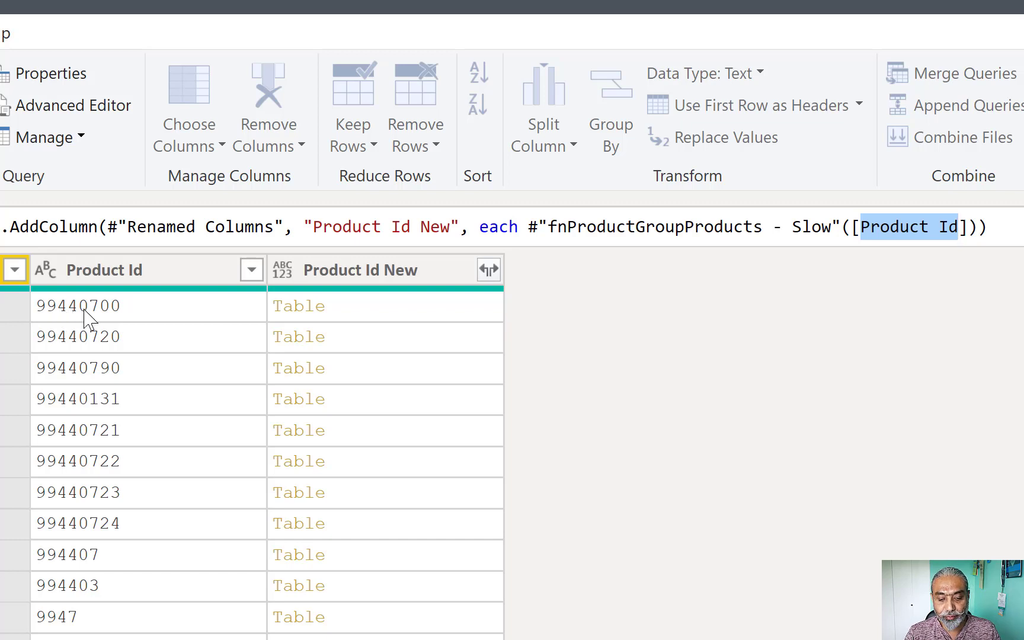
- Preview the nested Product Id New tables for Product Ids 99440700 and 99440131, and view the Expanded Product Id New step
{"action": "key", "text": "Return"}
{"action": "left_click", "coordinate": [352, 314]}
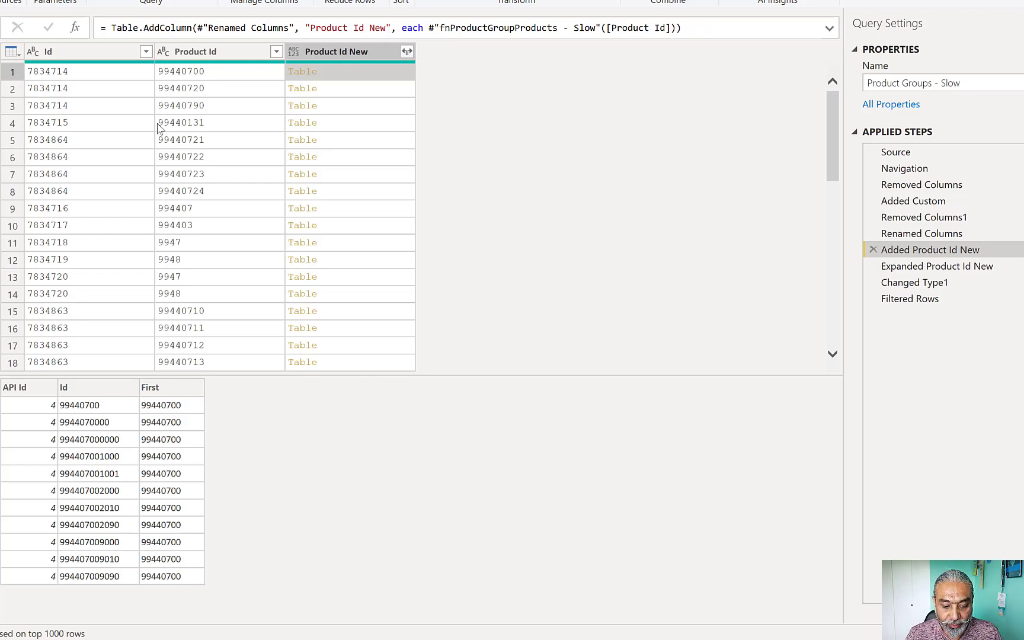
{"action": "left_click", "coordinate": [335, 129]}
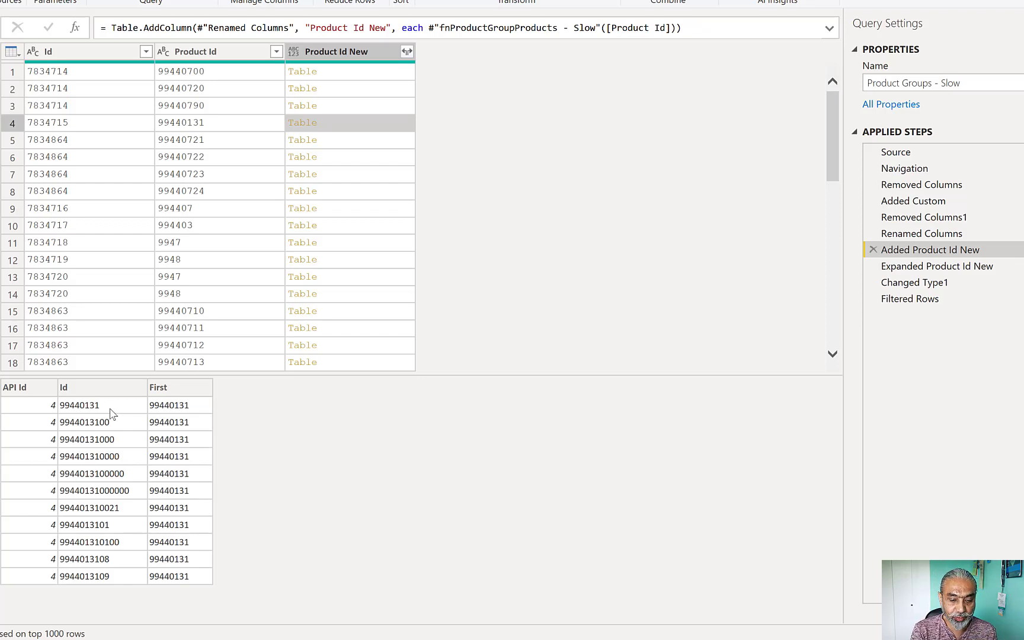
{"action": "left_click", "coordinate": [92, 449]}
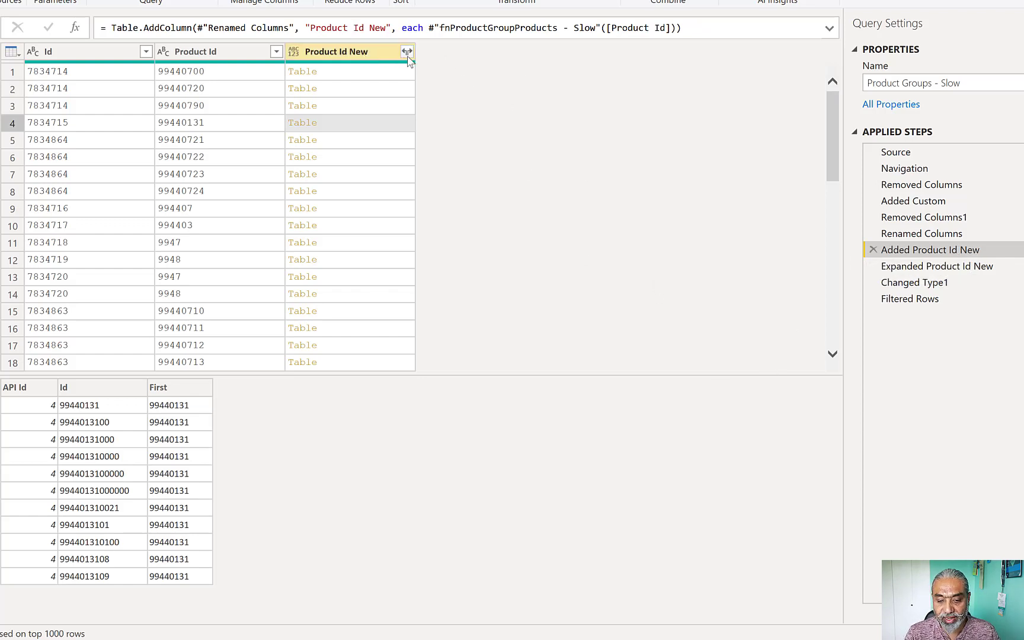
{"action": "left_click", "coordinate": [925, 266]}
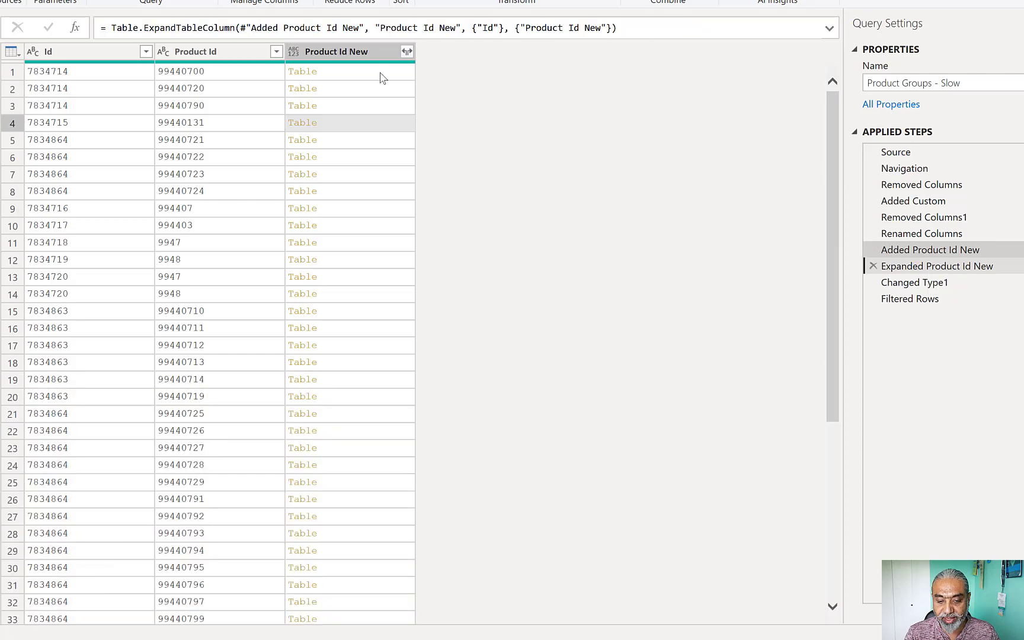
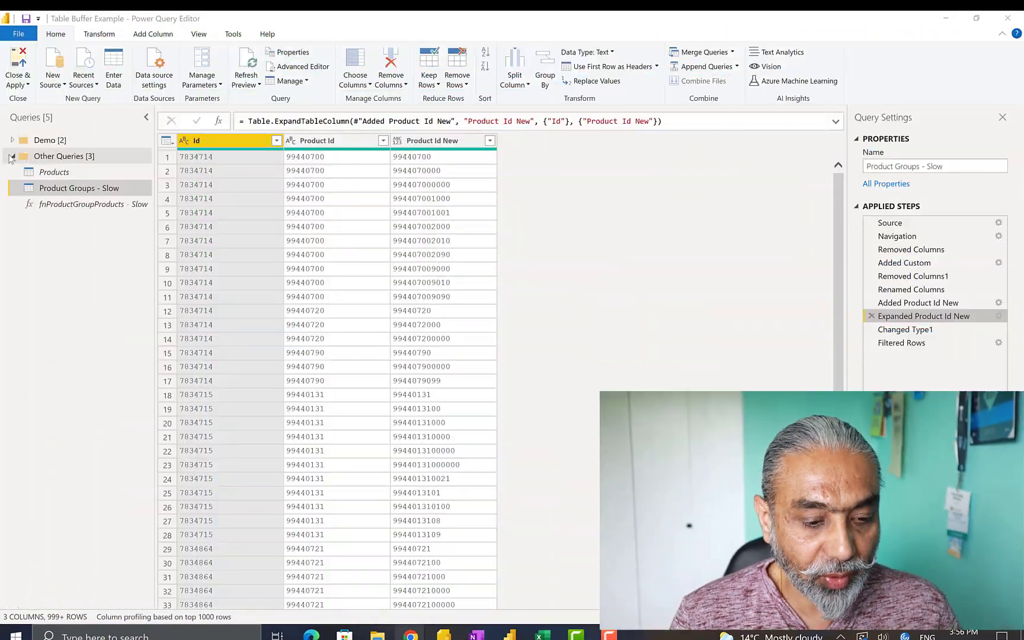
- Expand the Demo and Other Queries folders to list the queries in both groups
{"action": "left_click", "coordinate": [11, 156]}
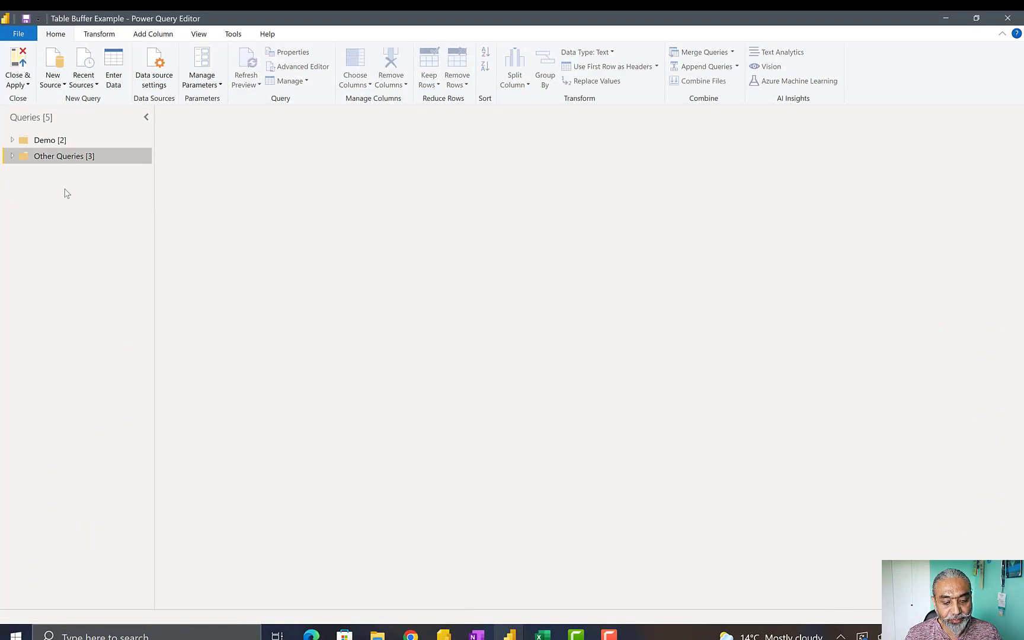
{"action": "left_click", "coordinate": [11, 156]}
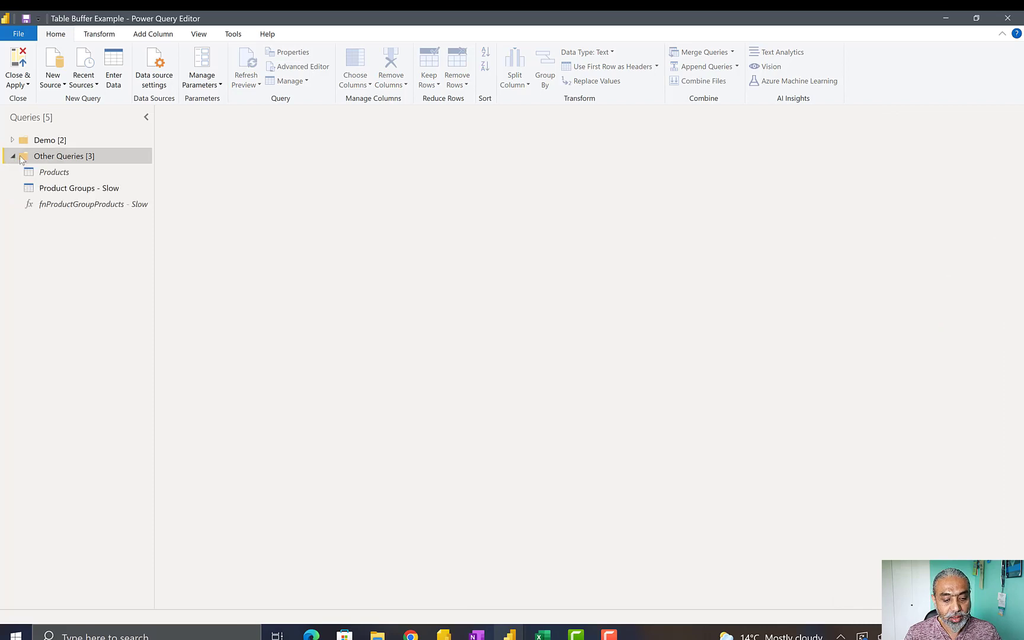
{"action": "left_click", "coordinate": [11, 156]}
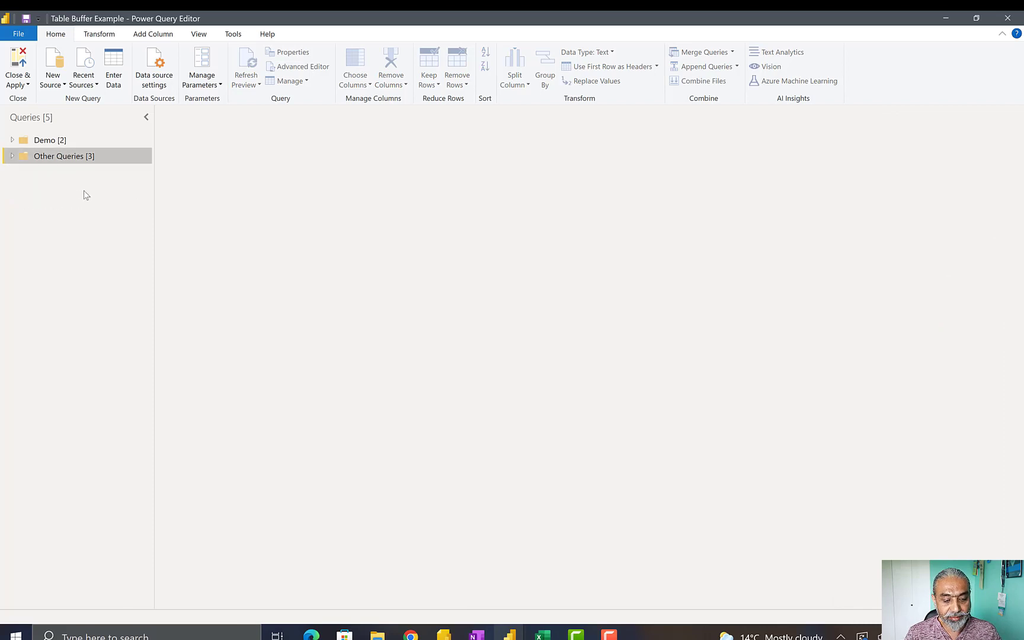
{"action": "left_click", "coordinate": [13, 156]}
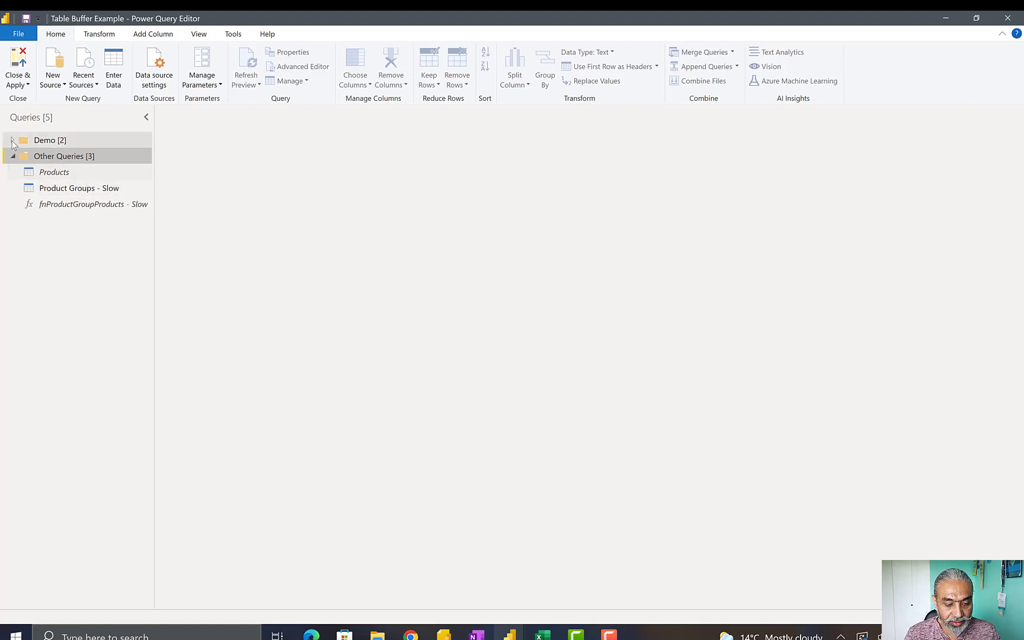
{"action": "left_click", "coordinate": [12, 141]}
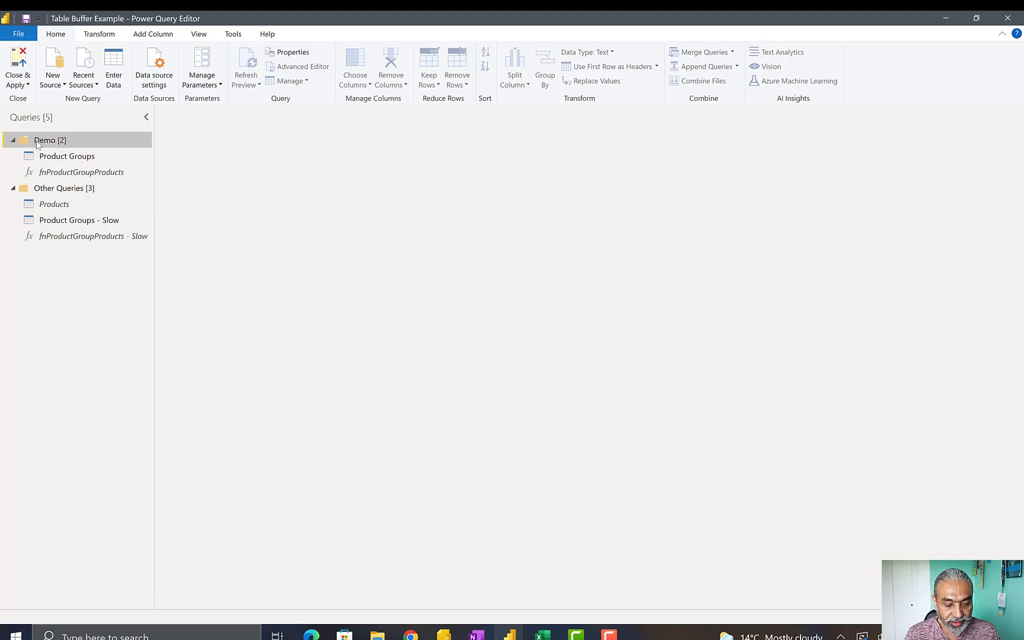
- View the Product Groups query in the Demo folder, checking its Product step with Table.Buffer(Products) and the Renamed Columns step before it
{"action": "left_click", "coordinate": [79, 160]}
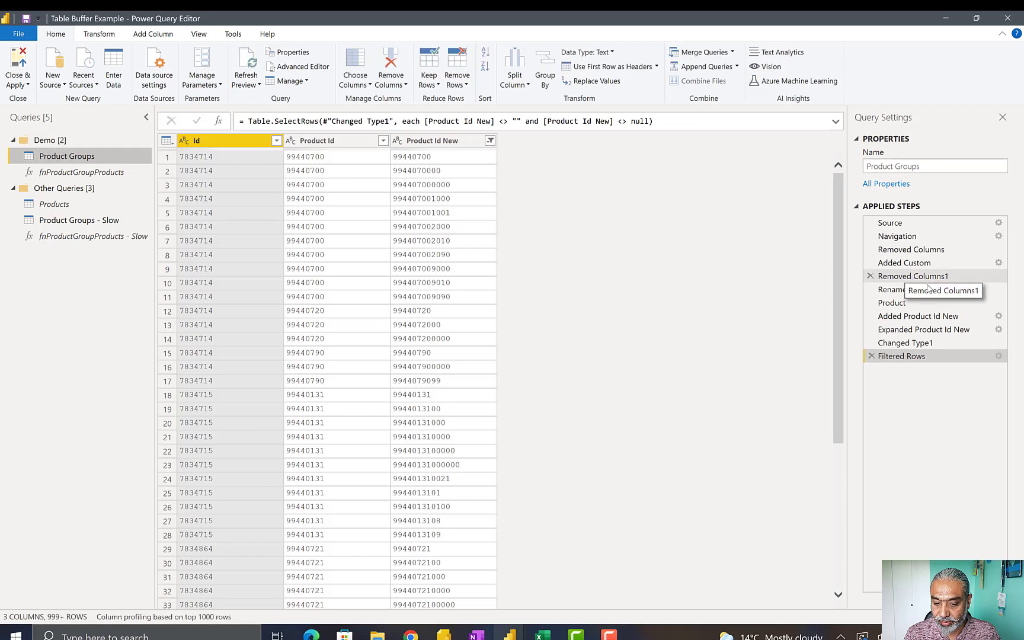
{"action": "left_click", "coordinate": [913, 290]}
{"action": "left_click", "coordinate": [906, 305]}
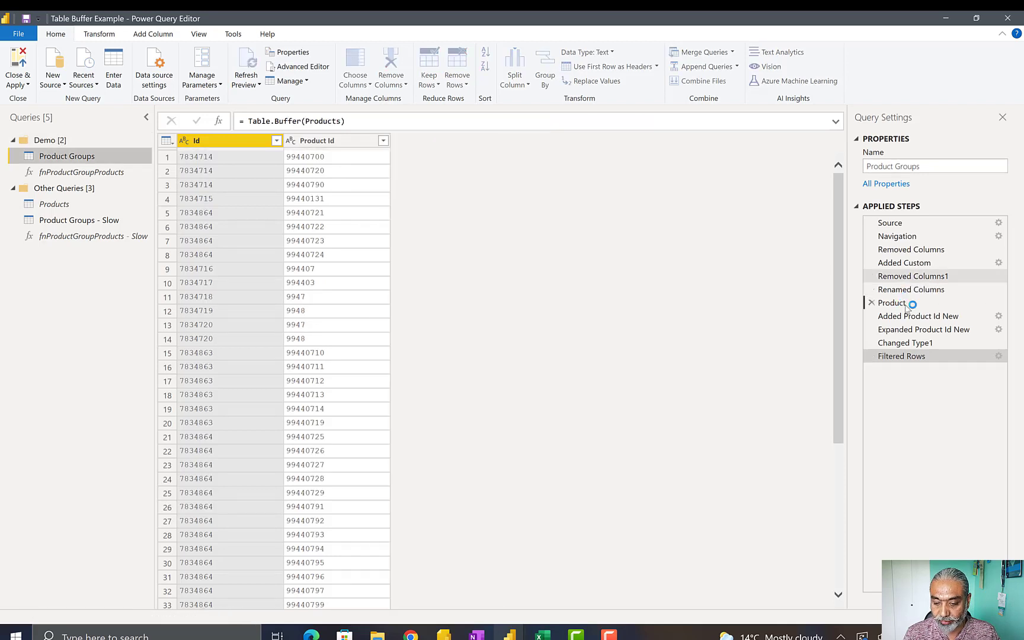
{"action": "left_click", "coordinate": [913, 290]}
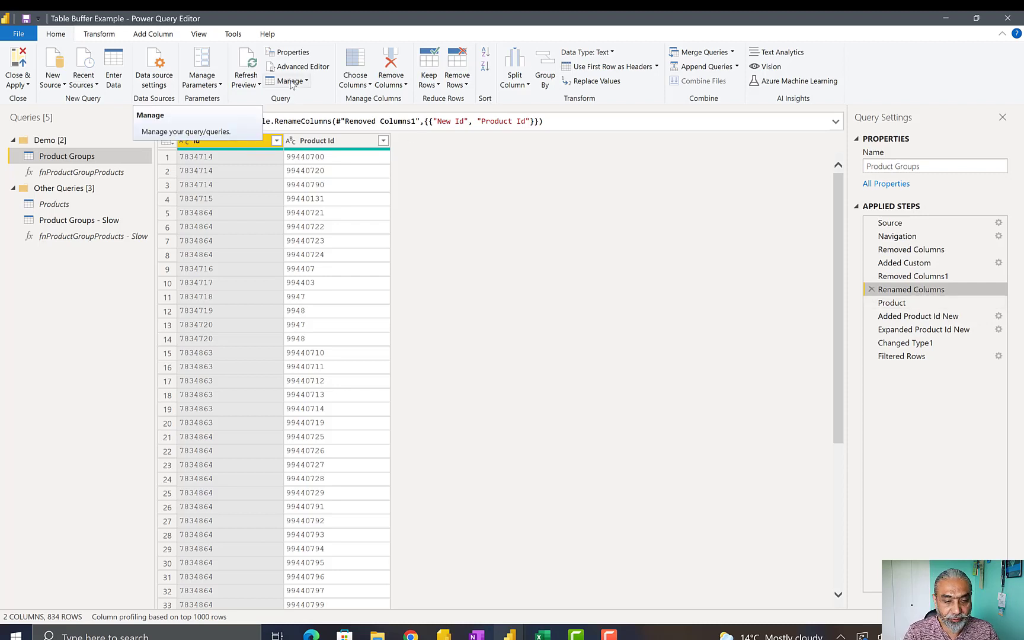
- Open the code of the fnProductGroupProducts function in the Advanced Editor and read its productGroup and Product parameters
{"action": "left_click", "coordinate": [100, 172]}
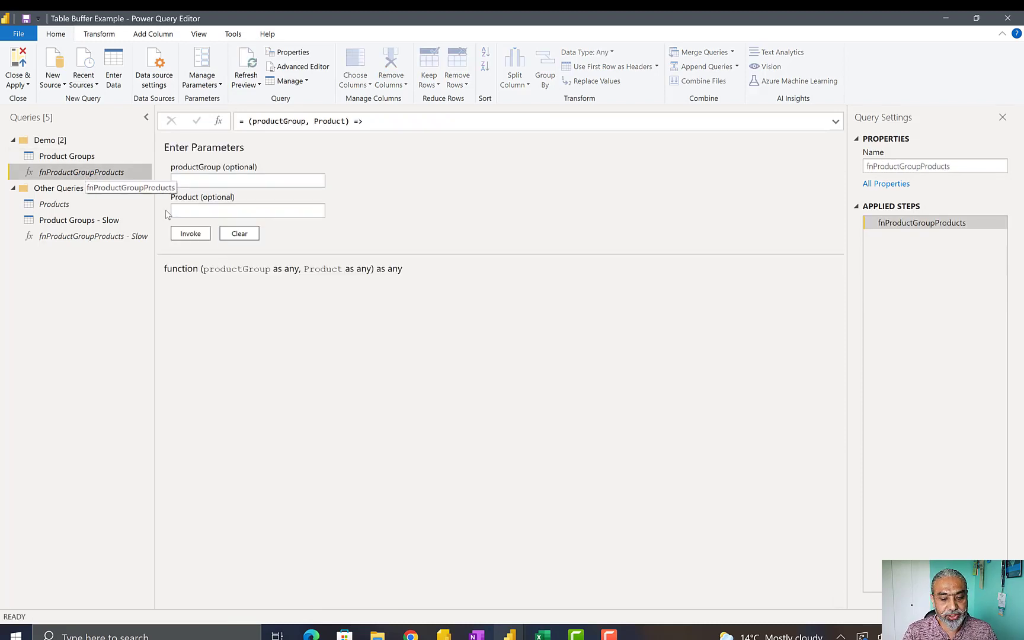
{"action": "left_click", "coordinate": [294, 68]}
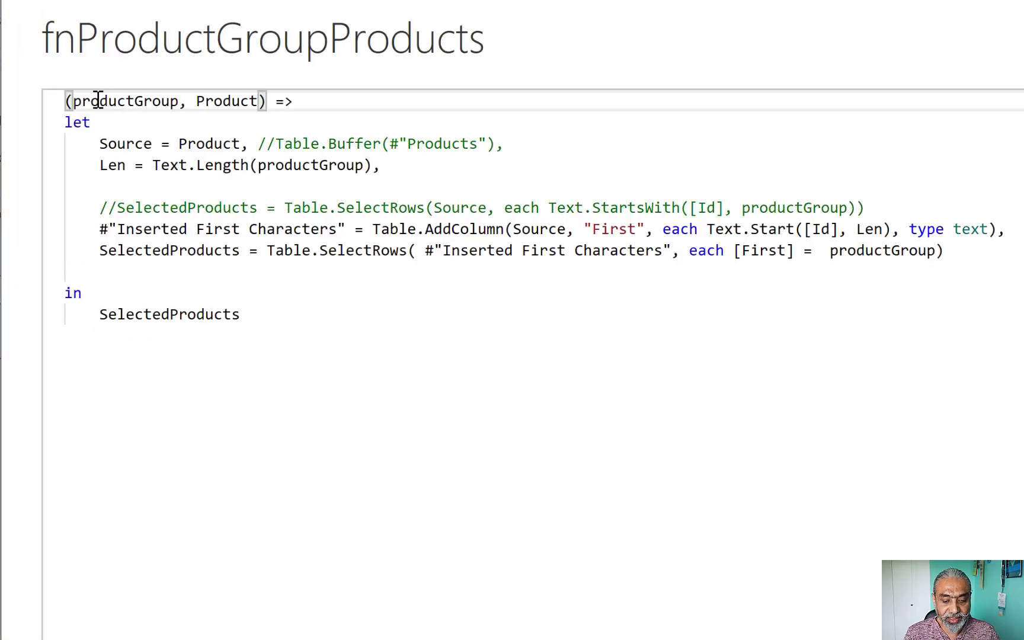
{"action": "left_click_drag", "start_coordinate": [75, 100], "coordinate": [170, 100]}
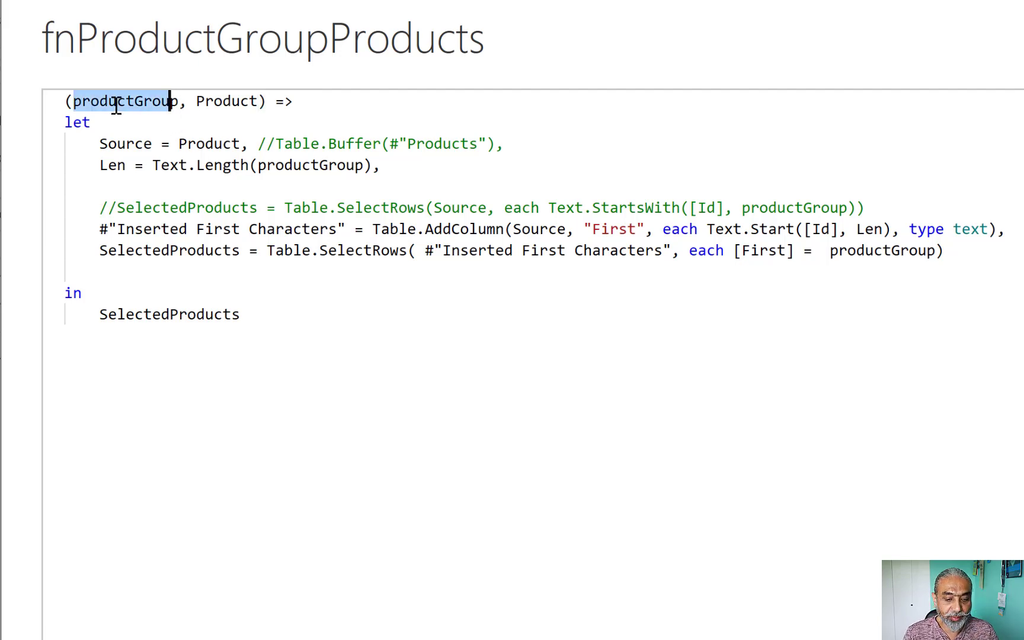
{"action": "left_click_drag", "start_coordinate": [81, 100], "coordinate": [168, 93]}
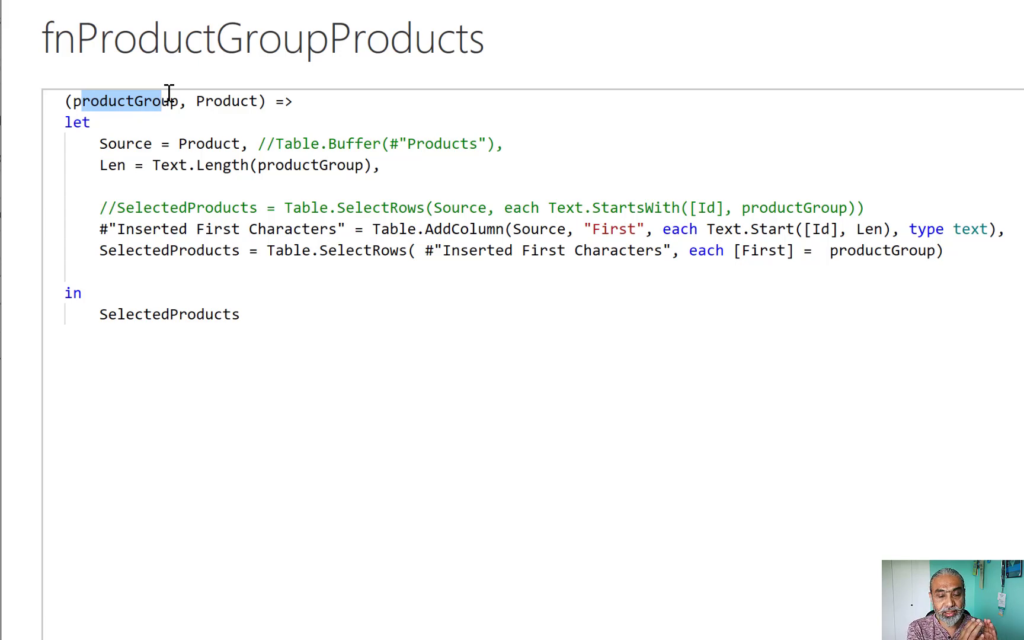
{"action": "triple_click", "coordinate": [218, 100]}
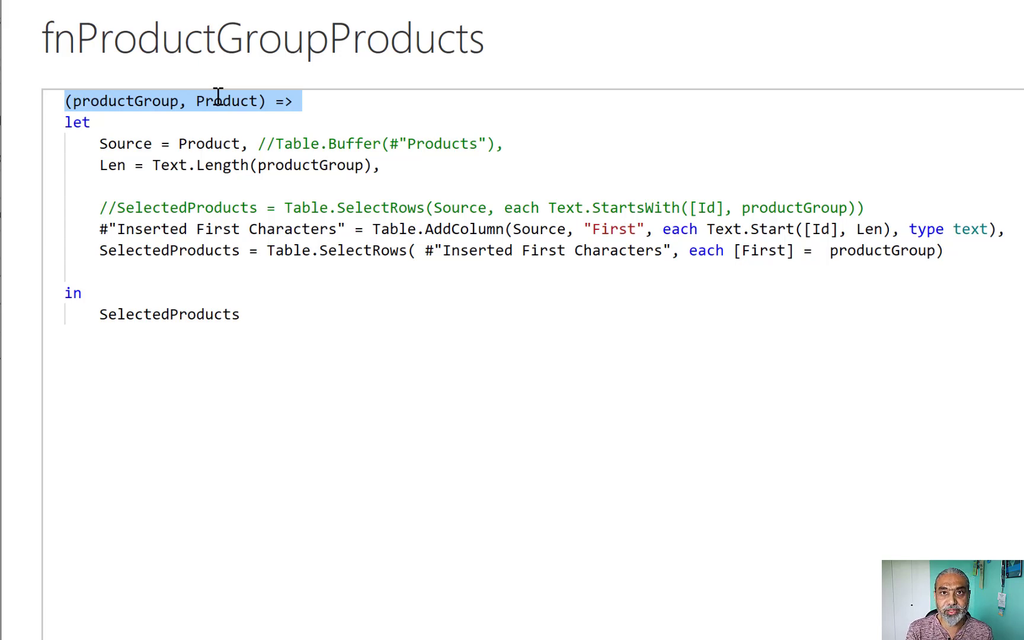
- Examine how the Product parameter feeds the Source line and how the SelectedProducts and Inserted First Characters lines use Source
{"action": "left_click", "coordinate": [249, 142]}
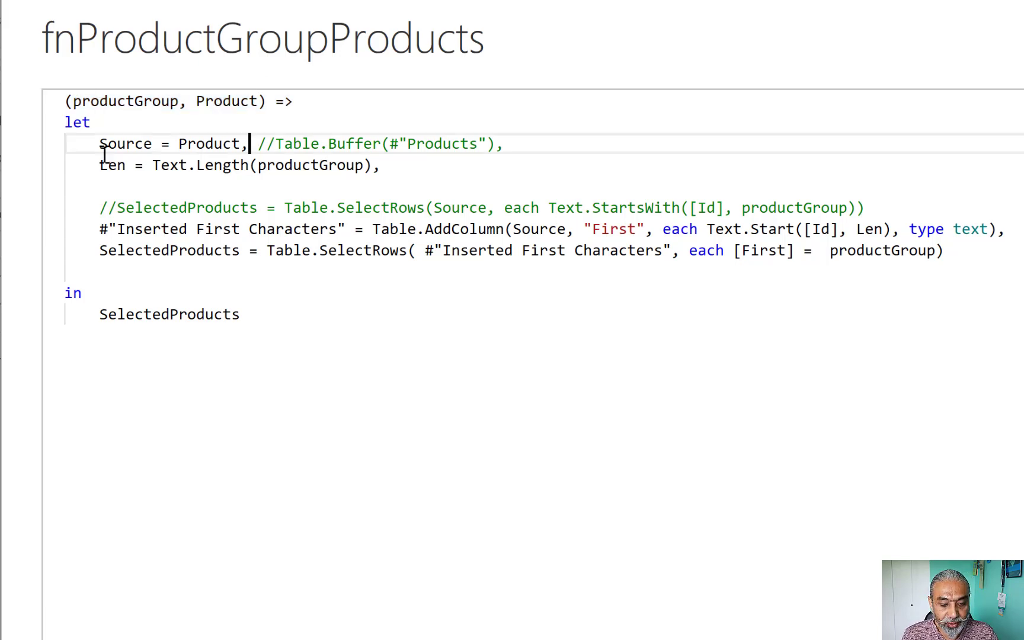
{"action": "left_click", "coordinate": [99, 143]}
{"action": "left_click", "coordinate": [110, 145], "text": "shift"}
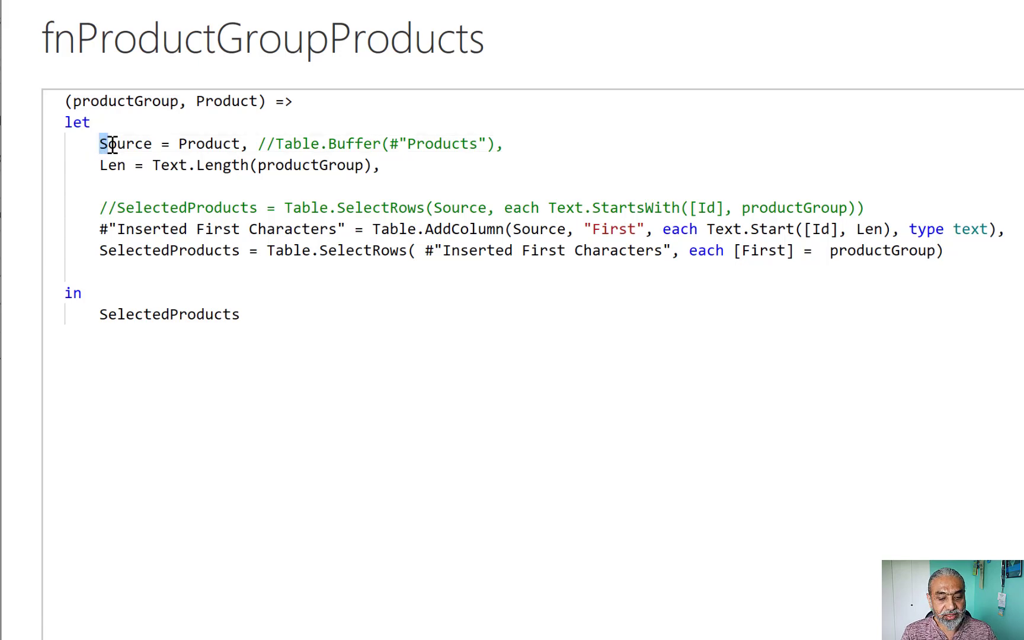
{"action": "left_click_drag", "start_coordinate": [111, 144], "coordinate": [241, 145]}
{"action": "left_click_drag", "start_coordinate": [198, 101], "coordinate": [255, 102]}
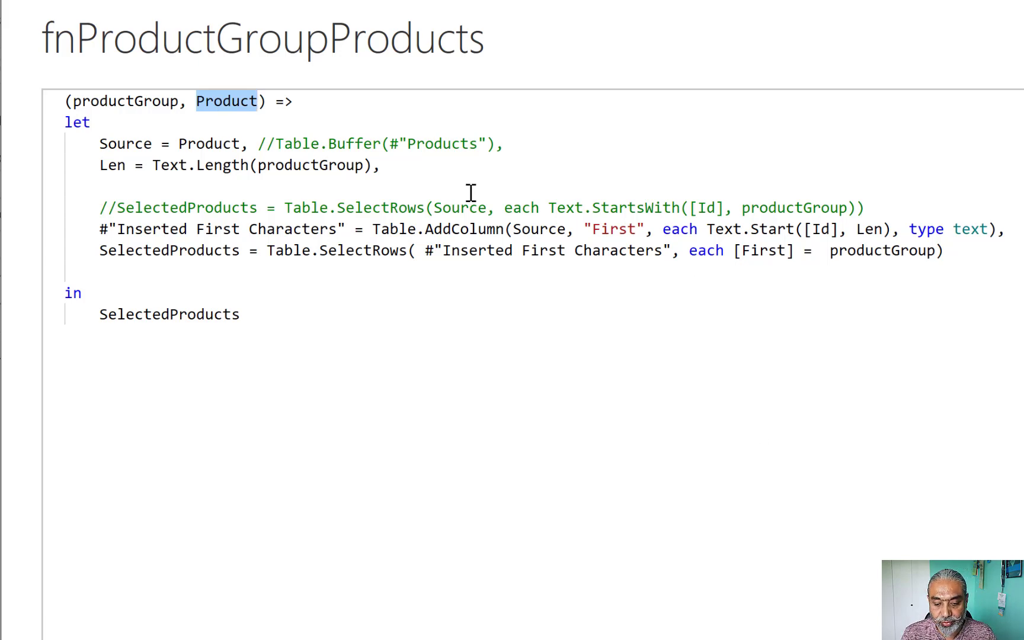
{"action": "left_click_drag", "start_coordinate": [487, 208], "coordinate": [691, 221]}
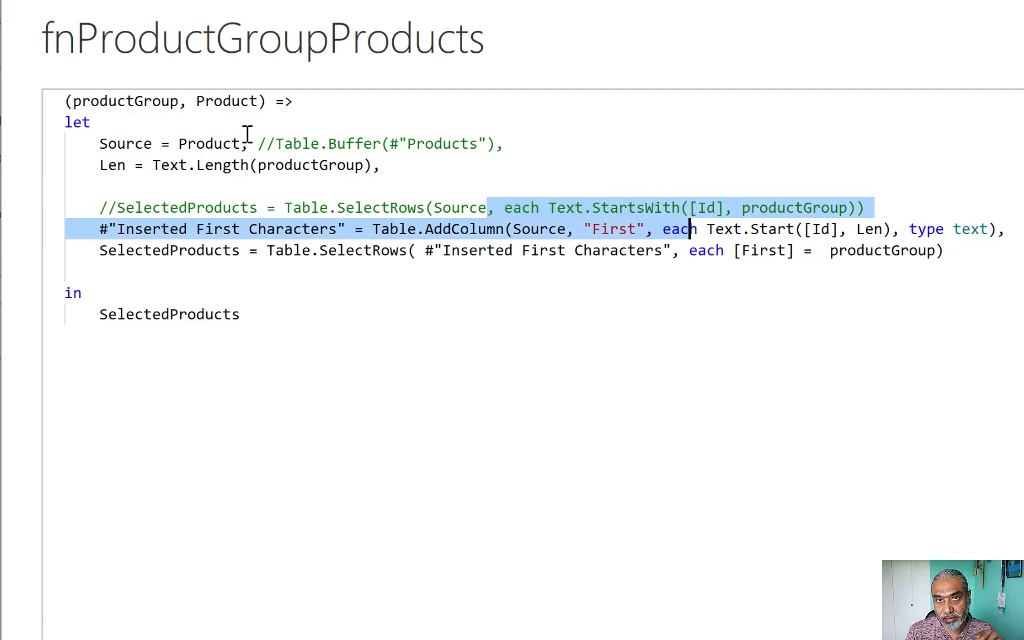
- Leave the fnProductGroupProducts code and view the Renamed Columns and Product steps of the Product Groups query
{"action": "left_click", "coordinate": [229, 105]}
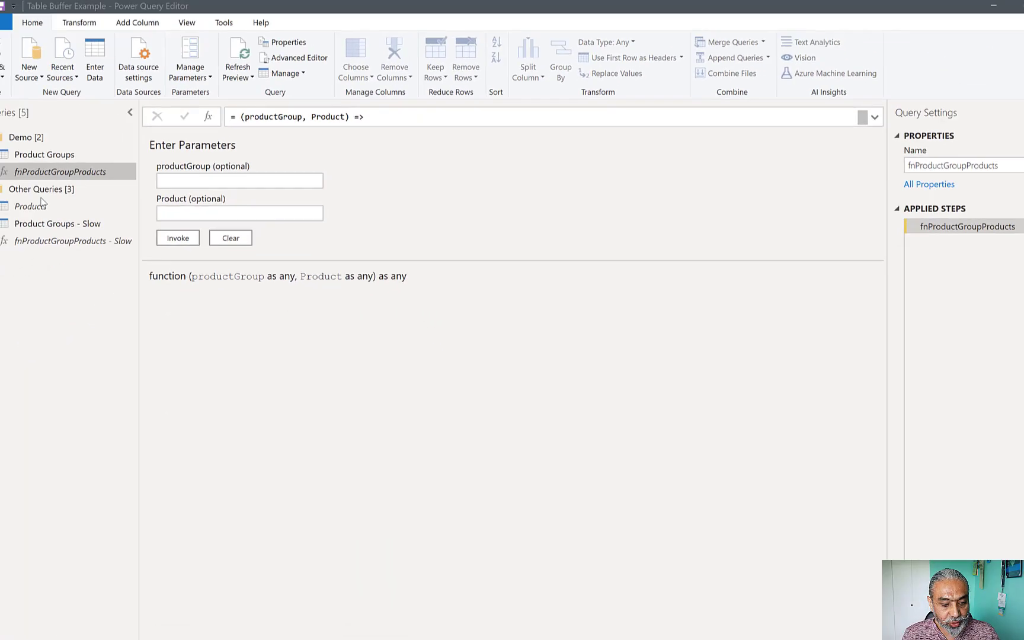
{"action": "left_click", "coordinate": [70, 156]}
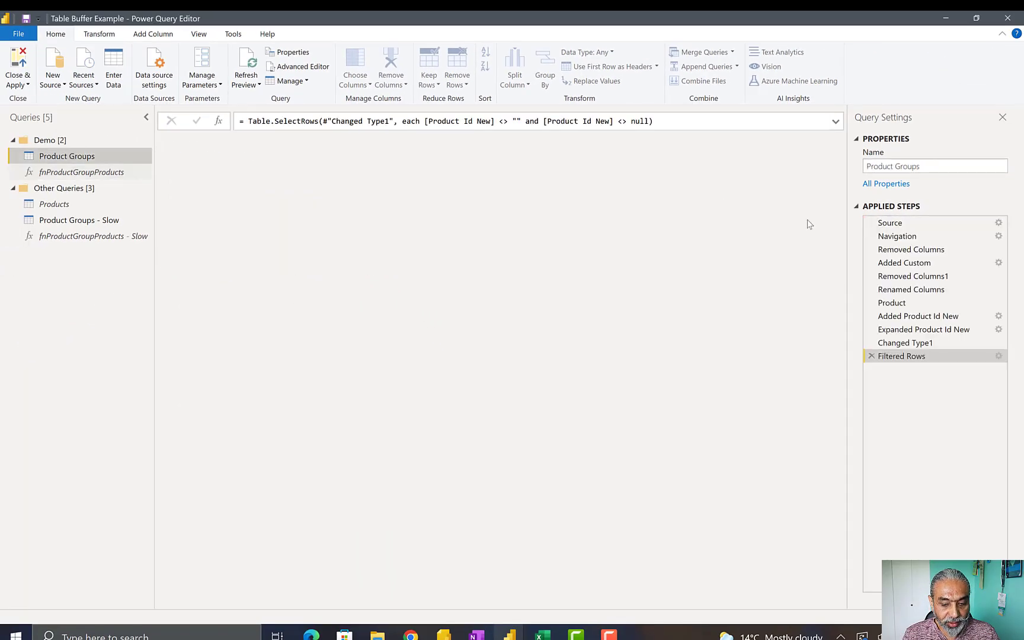
{"action": "left_click", "coordinate": [913, 291]}
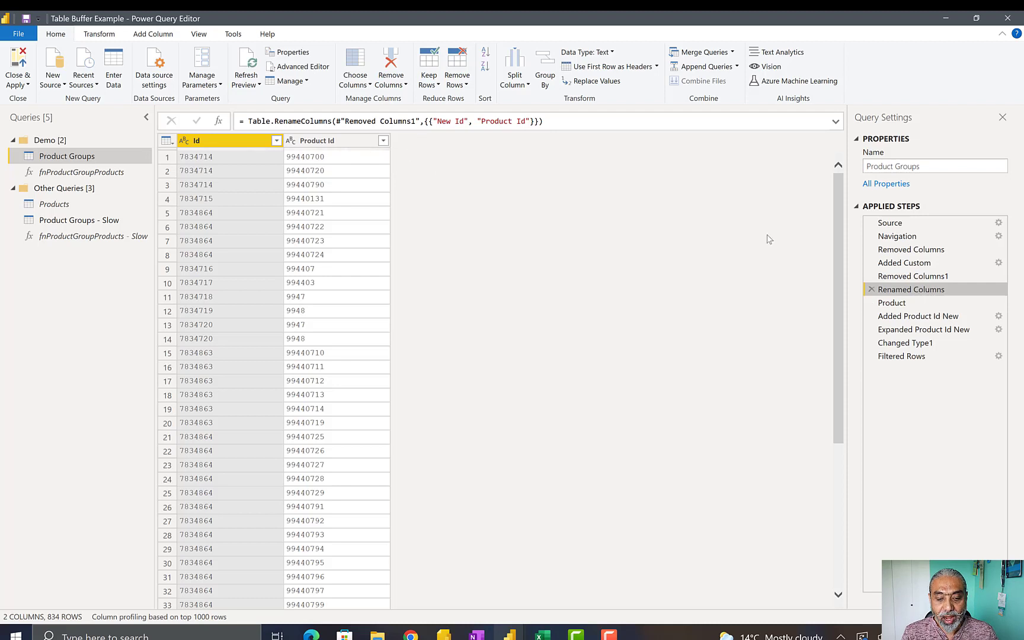
{"action": "left_click", "coordinate": [897, 303]}
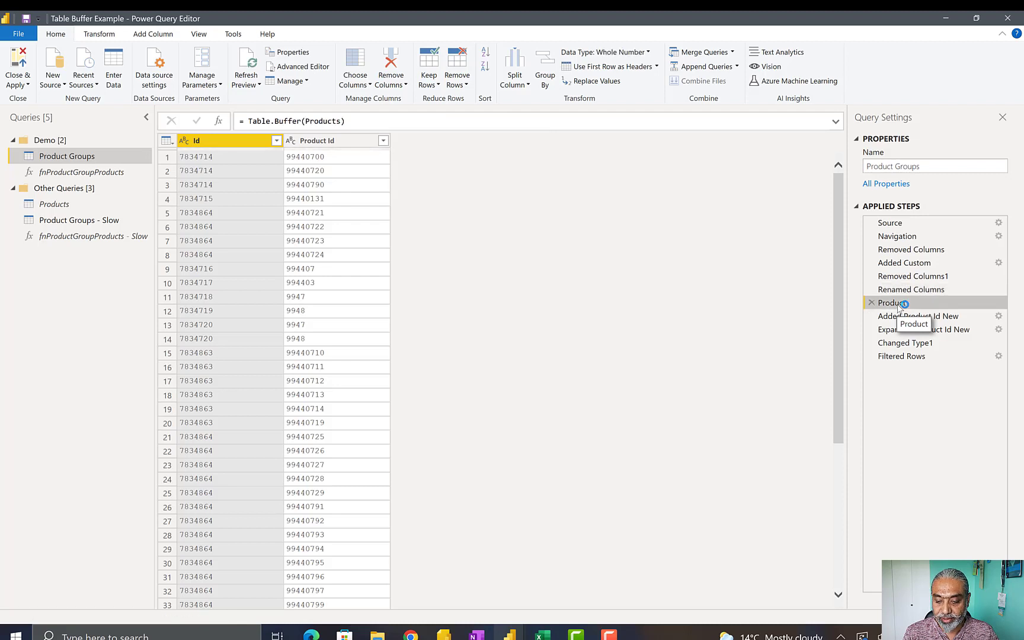
- Rename the Product step of the Product Groups query as Buffering Product Table and review its Table.Buffer(Products) formula
{"action": "right_click", "coordinate": [899, 305]}
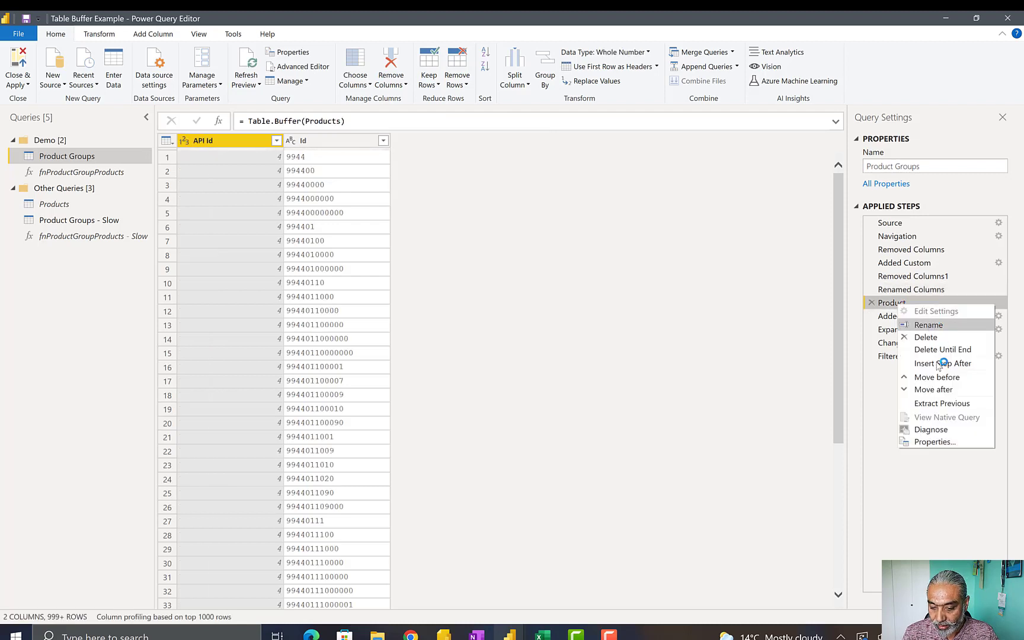
{"action": "left_click", "coordinate": [934, 325]}
{"action": "left_click", "coordinate": [914, 303]}
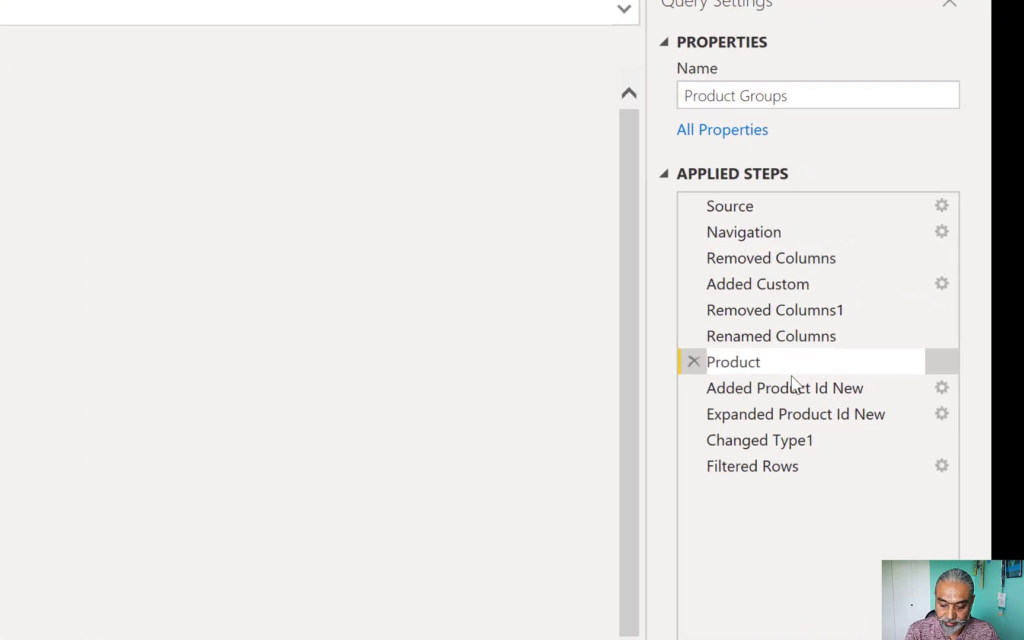
{"action": "key", "text": "Home"}
{"action": "type", "text": "Buffering"}
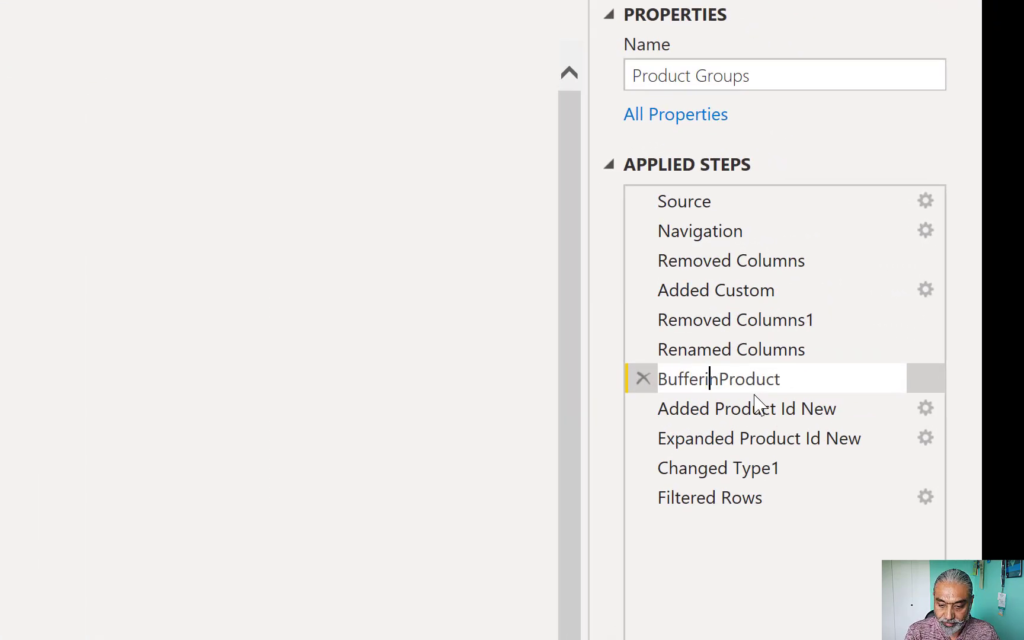
{"action": "key", "text": "End"}
{"action": "type", "text": "Table"}
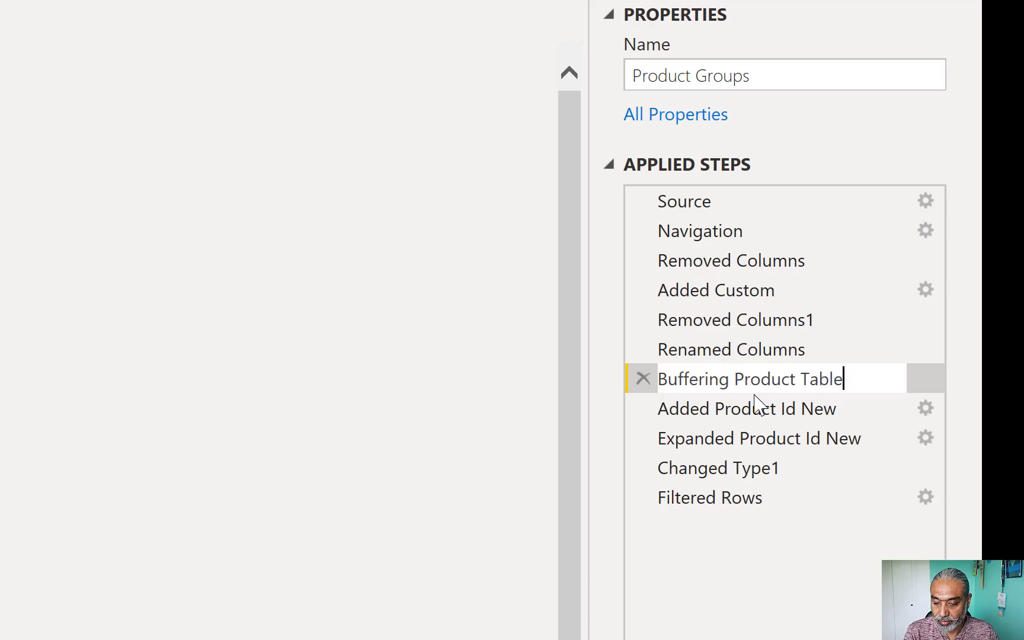
{"action": "key", "text": "Escape"}
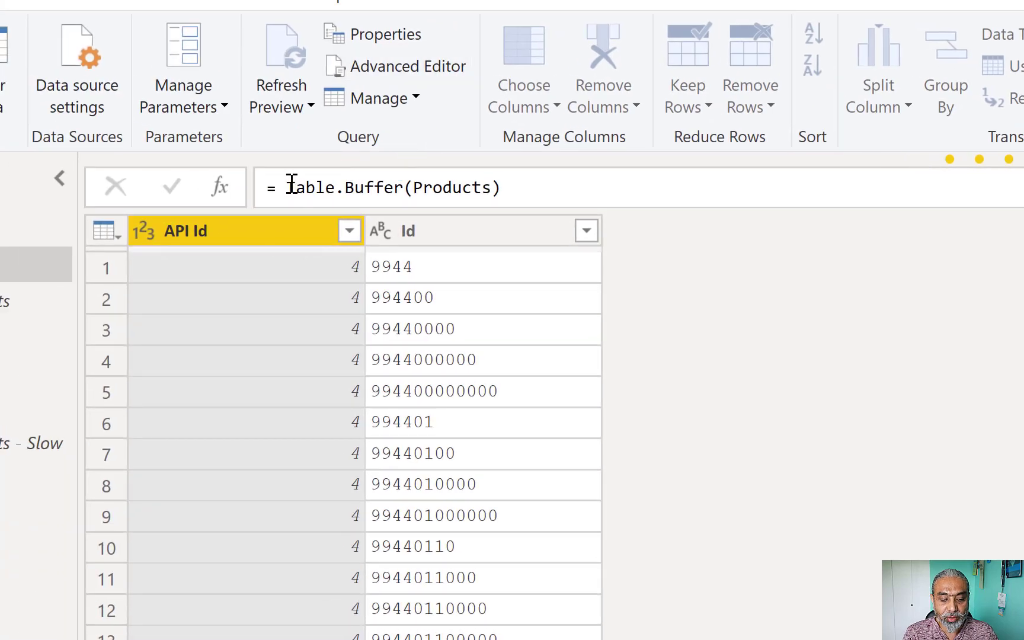
{"action": "left_click_drag", "start_coordinate": [286, 187], "coordinate": [503, 188]}
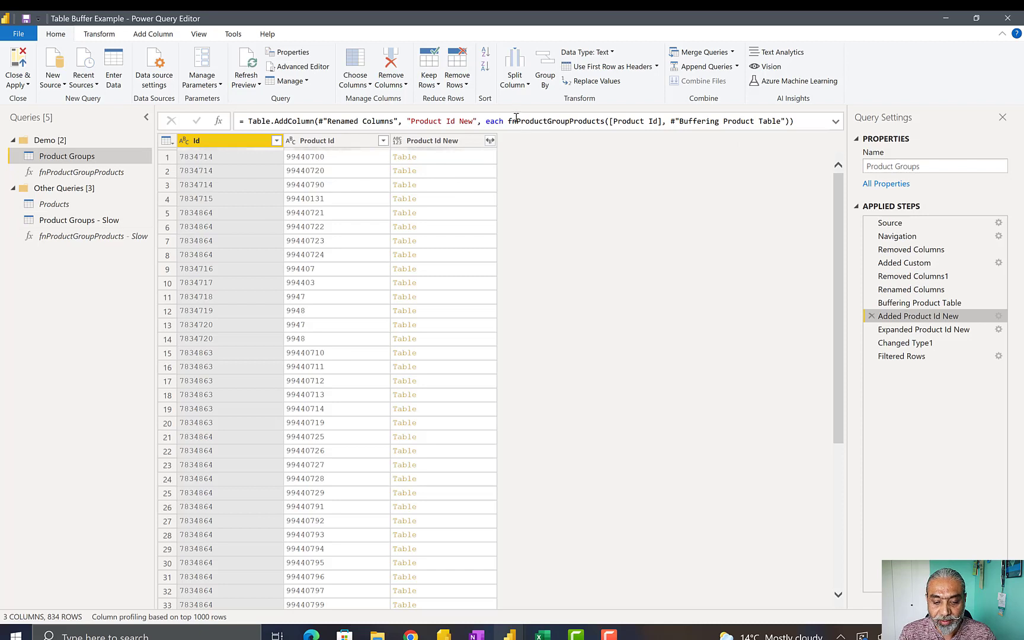
- Examine the [Product Id] and Buffering Product Table arguments passed to fnProductGroupProducts in the Added Product Id New step, and preview the first row's nested table
{"action": "left_click", "coordinate": [540, 120]}
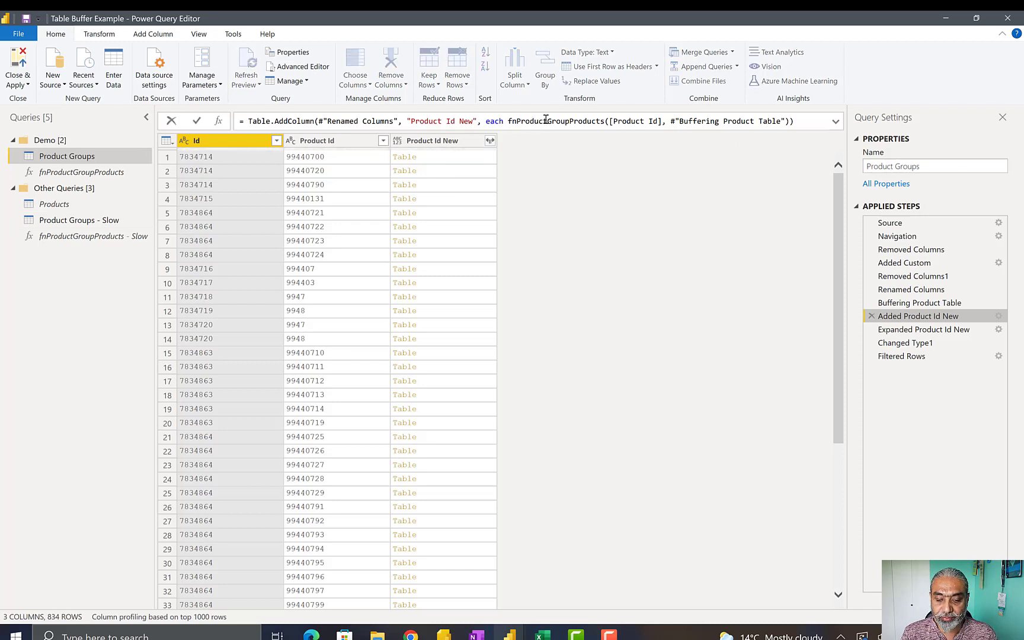
{"action": "left_click_drag", "start_coordinate": [545, 121], "coordinate": [508, 121]}
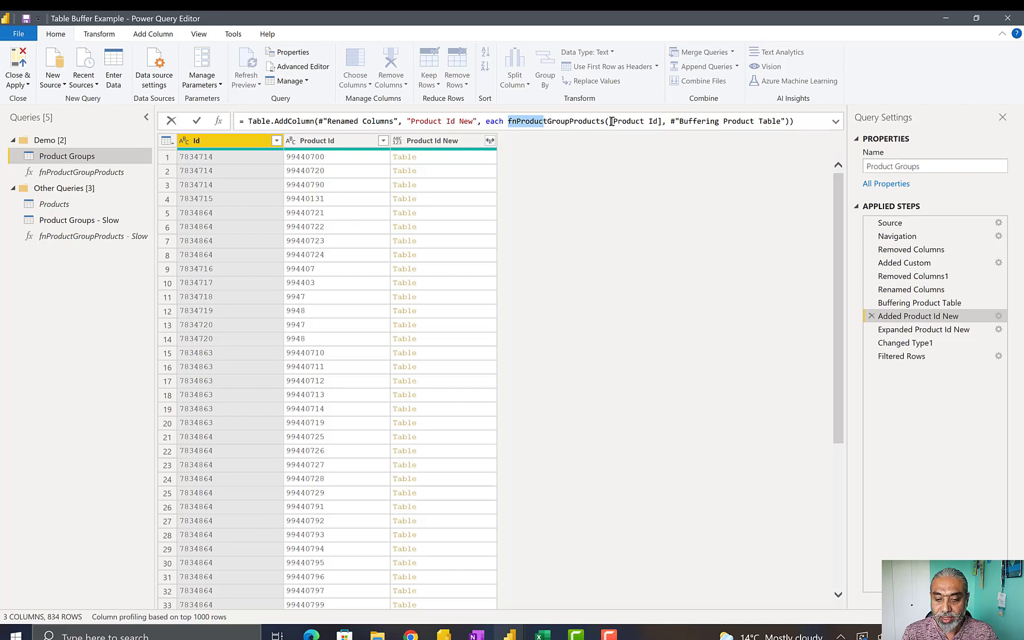
{"action": "left_click_drag", "start_coordinate": [611, 121], "coordinate": [643, 120]}
{"action": "left_click_drag", "start_coordinate": [662, 121], "coordinate": [660, 121]}
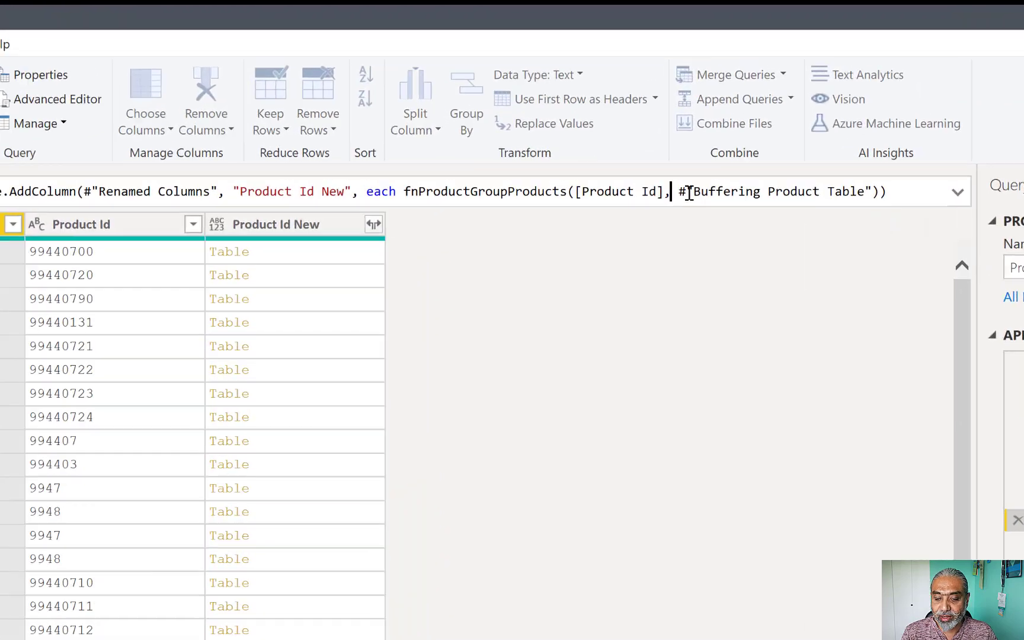
{"action": "left_click_drag", "start_coordinate": [670, 121], "coordinate": [700, 121]}
{"action": "left_click_drag", "start_coordinate": [917, 243], "coordinate": [948, 246]}
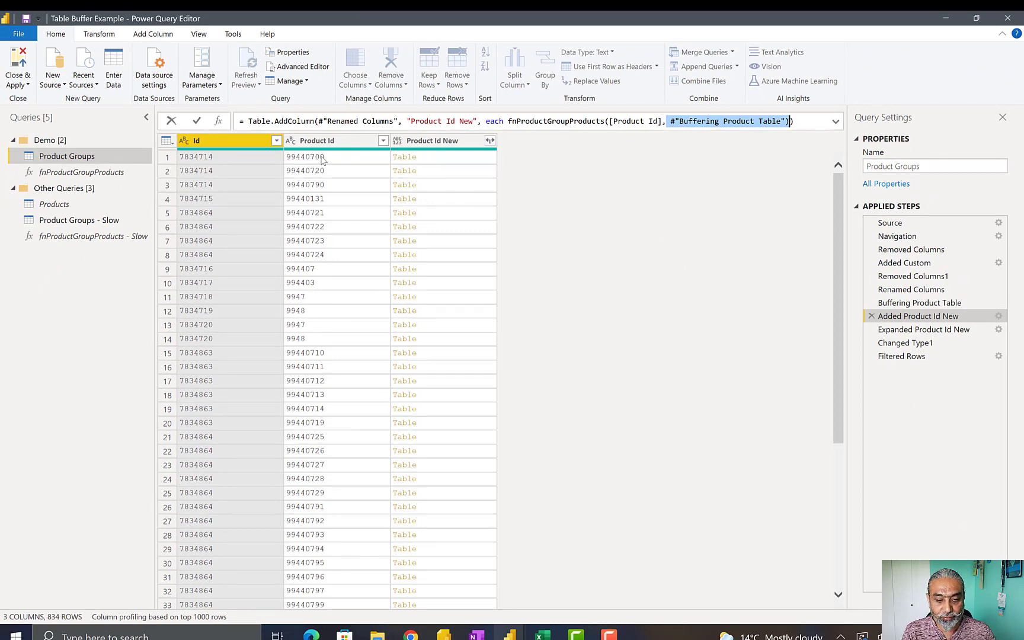
{"action": "key", "text": "Return"}
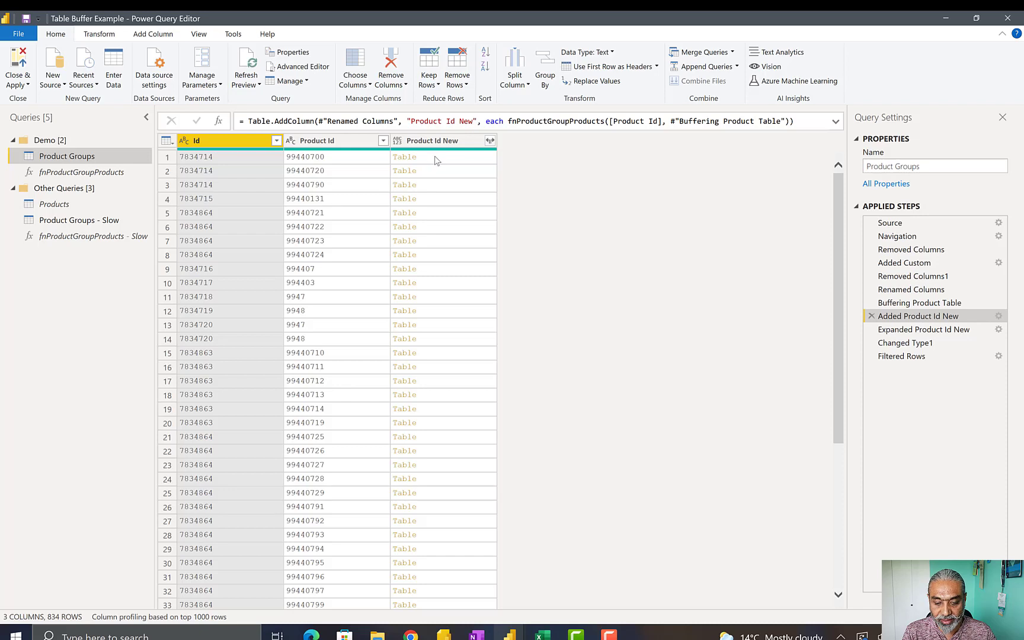
{"action": "left_click", "coordinate": [435, 158]}
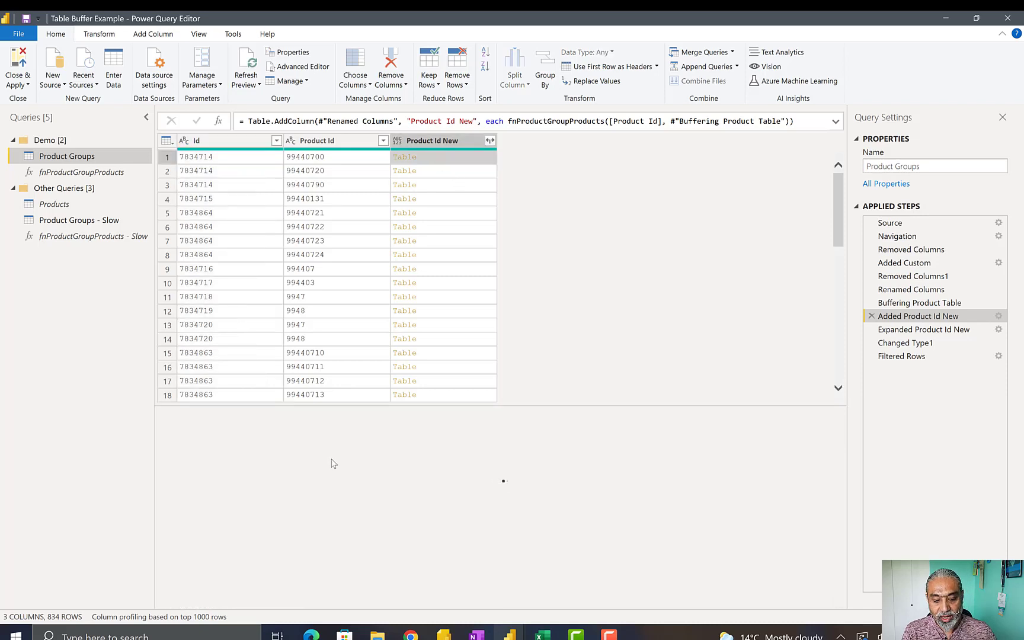